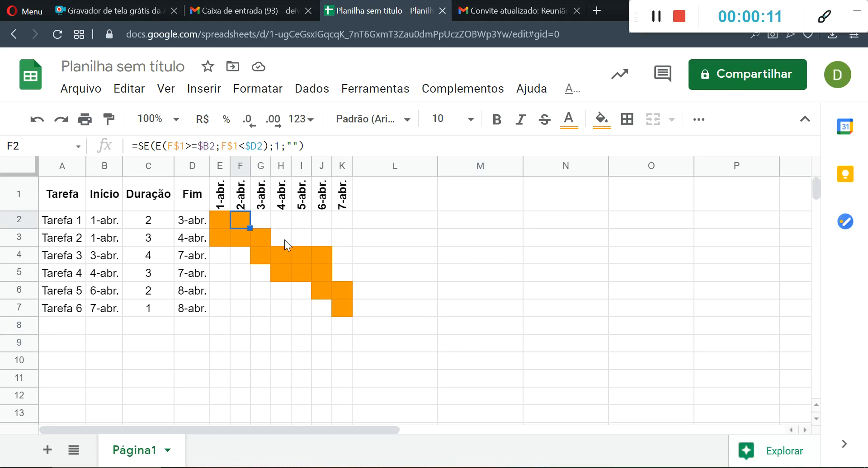
- Enter 1 in cell I3 to test the automatic colouring of the chart grid, and undo that entry
click(300, 238)
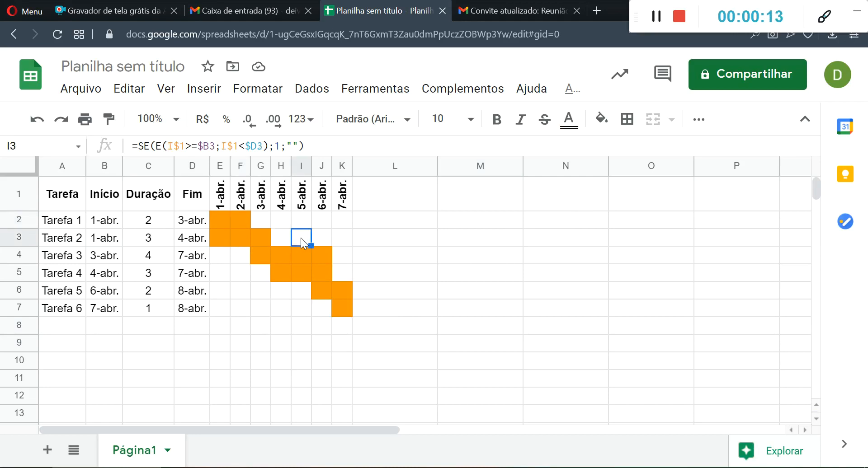
text(1)
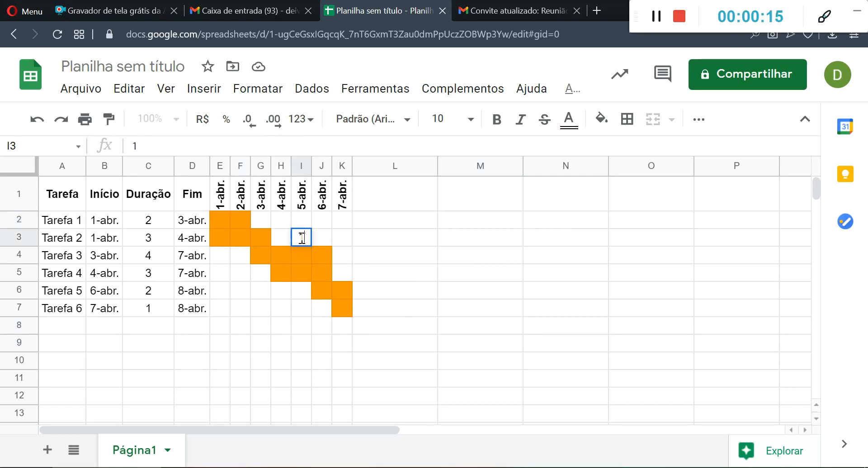
key(Return)
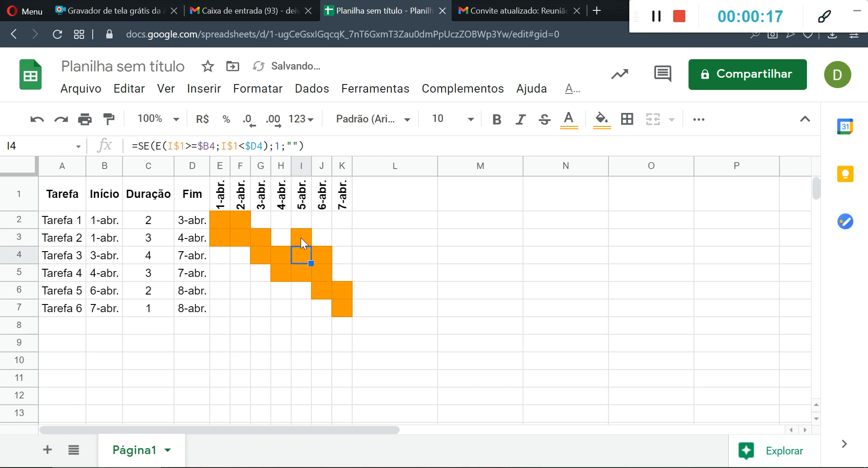
click(301, 238)
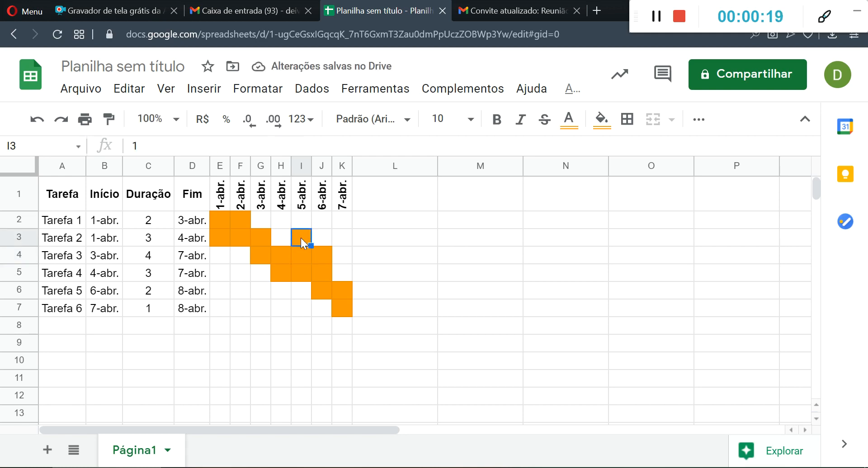
key(ctrl+z)
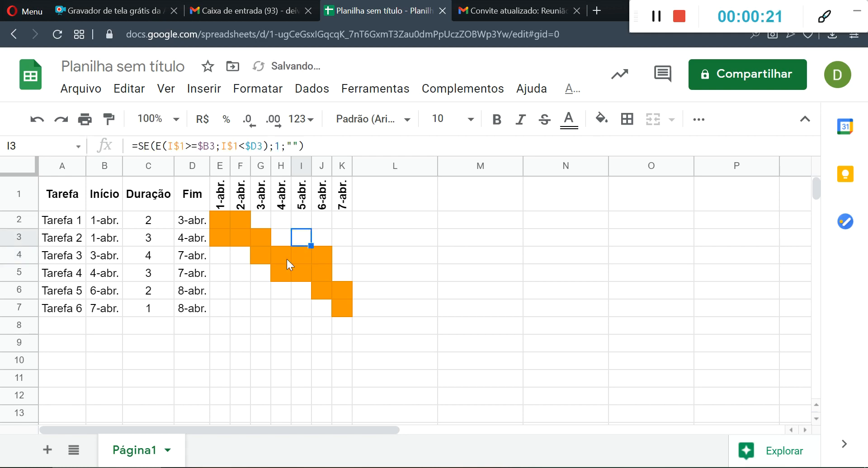
- Clear the contents of the Gantt grid range E2:K7
click(387, 292)
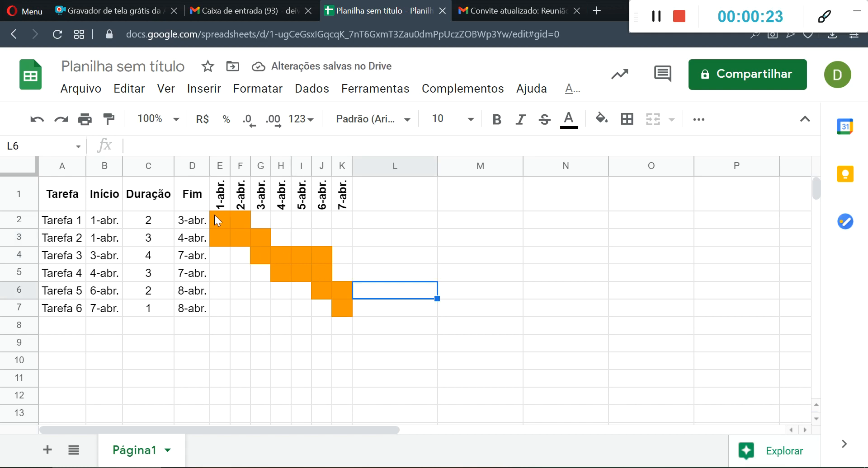
drag(214, 215, 338, 315)
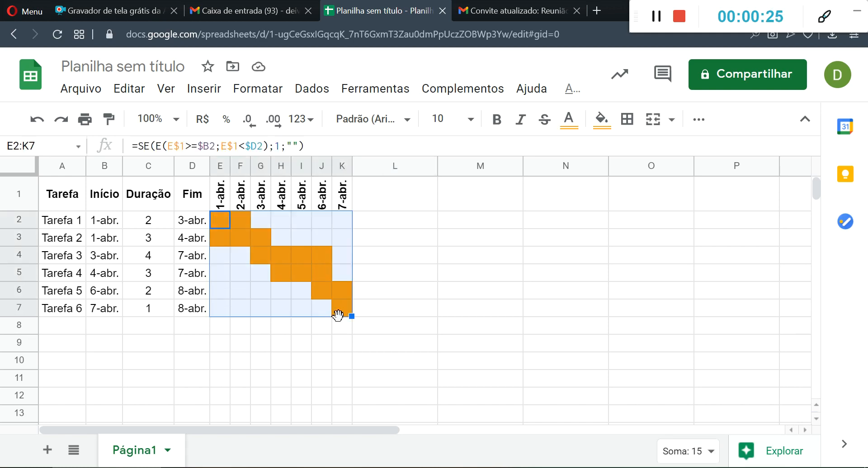
key(Delete)
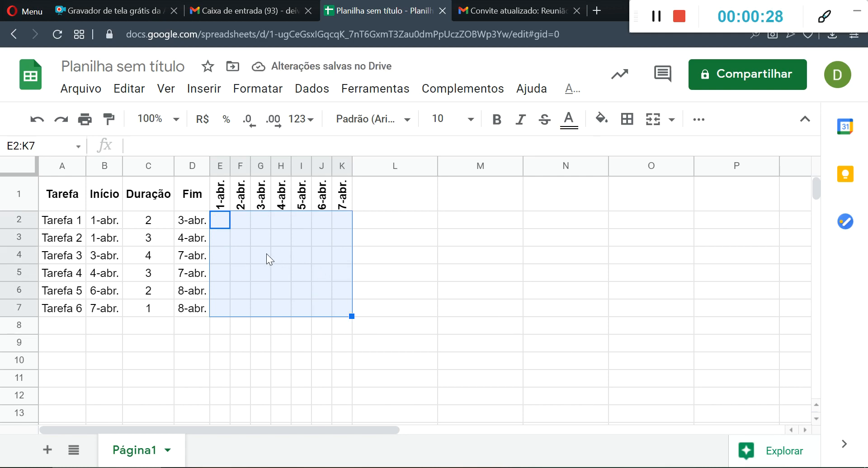
drag(398, 256, 399, 273)
- Examine the header date in E1 and the start and end dates of Tarefa 1 in B2 and D2
click(215, 220)
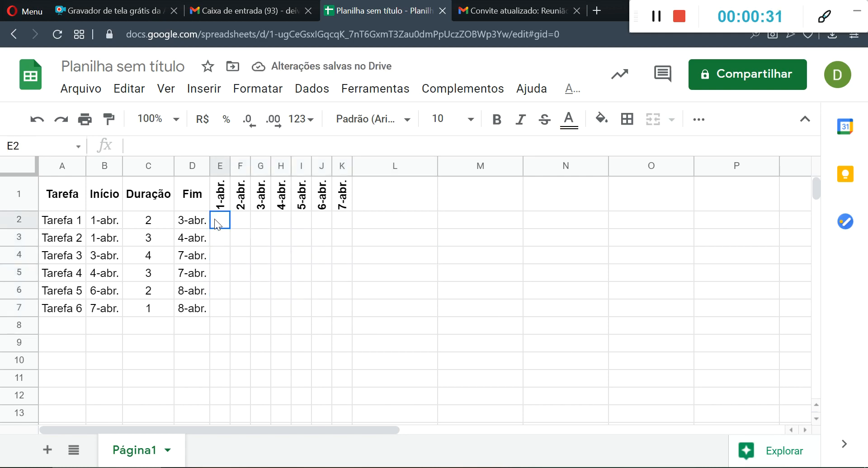
click(217, 200)
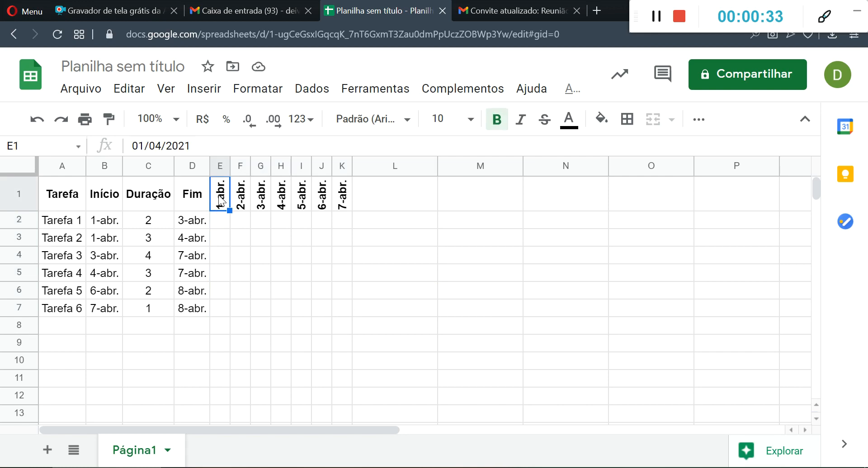
click(221, 225)
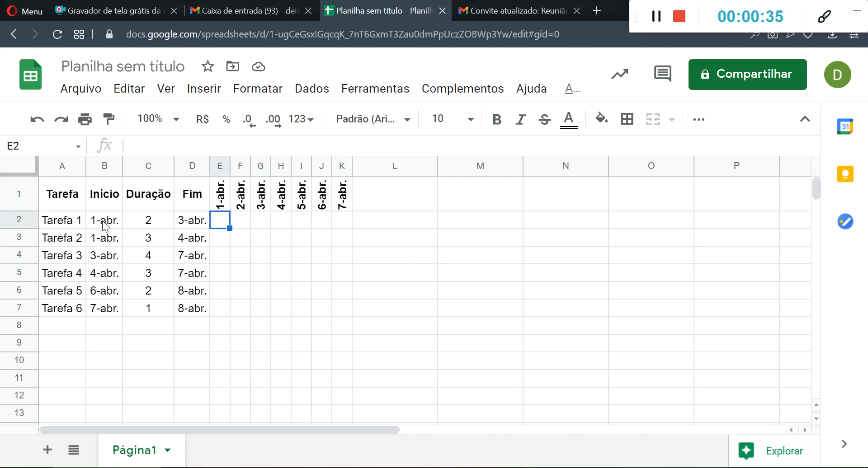
click(104, 222)
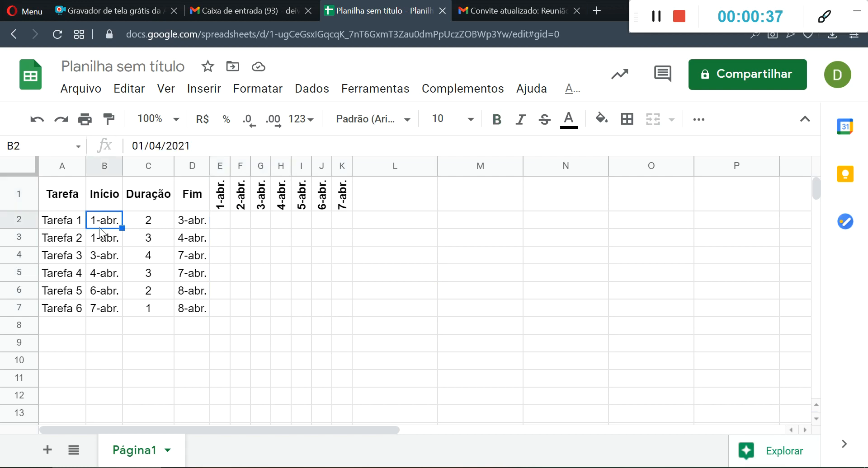
click(195, 220)
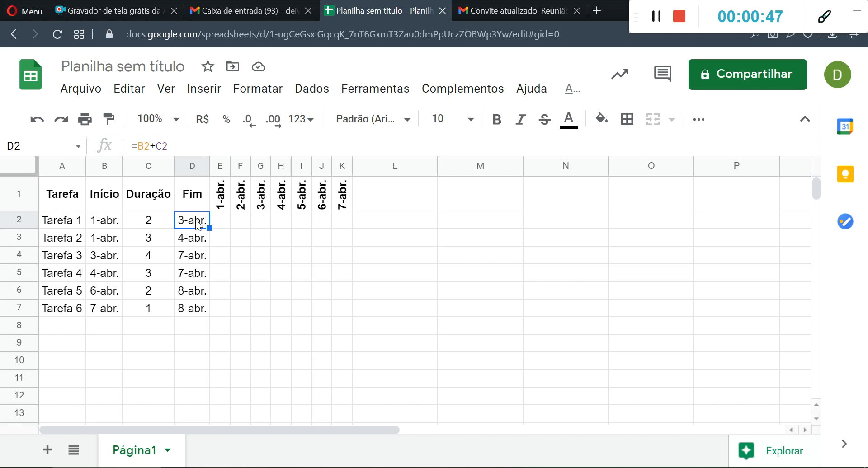
click(219, 221)
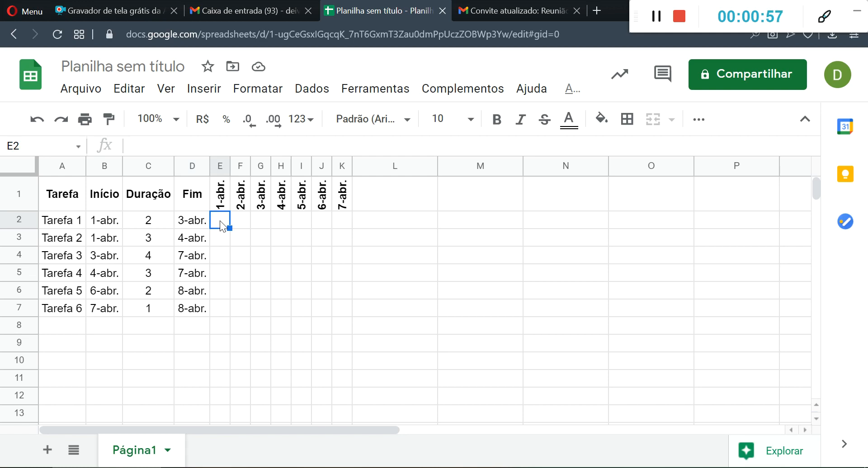
click(195, 222)
click(102, 221)
click(192, 225)
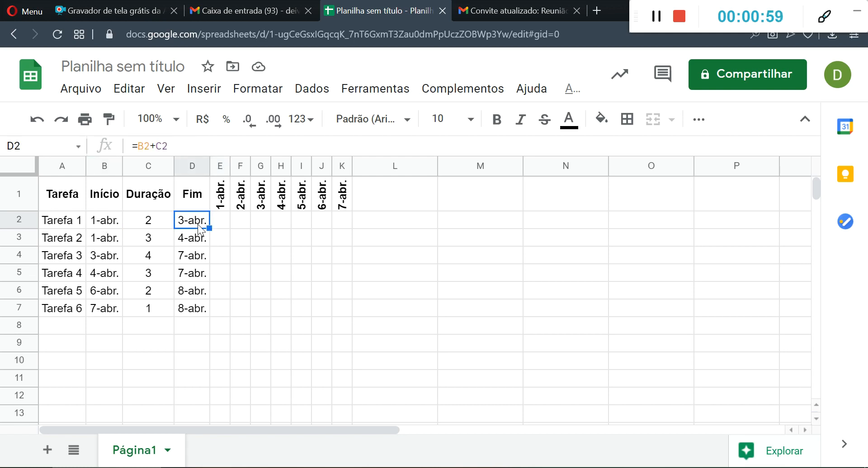
- Begin an SE formula in cell E2 with the condition E(E1>=B2;E1<D2)
click(219, 223)
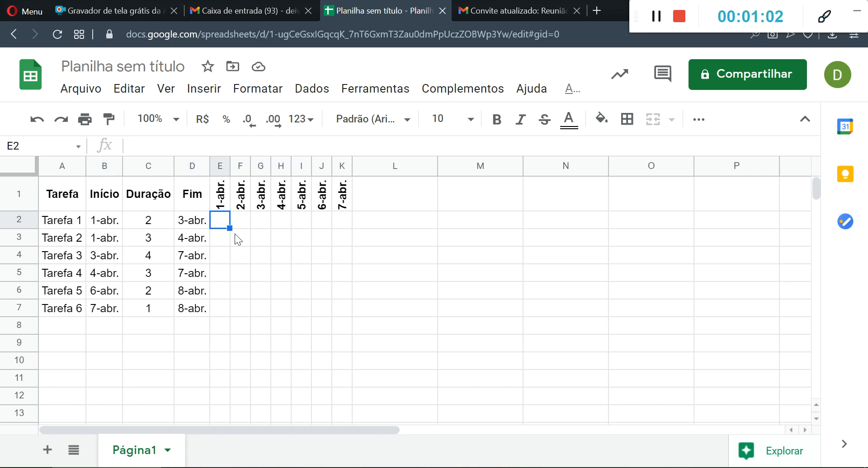
text(=se()
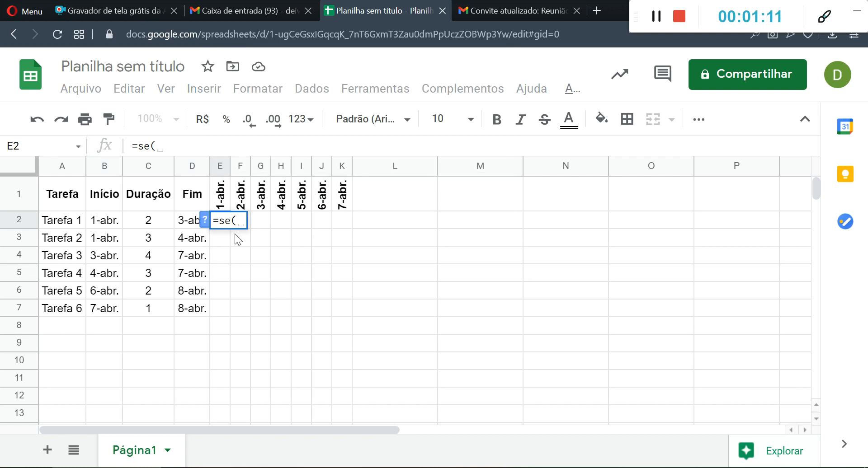
text(E)
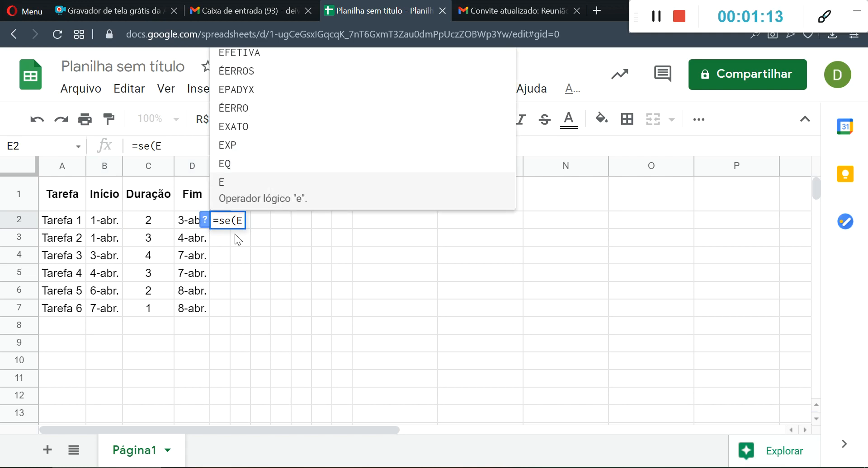
text(()
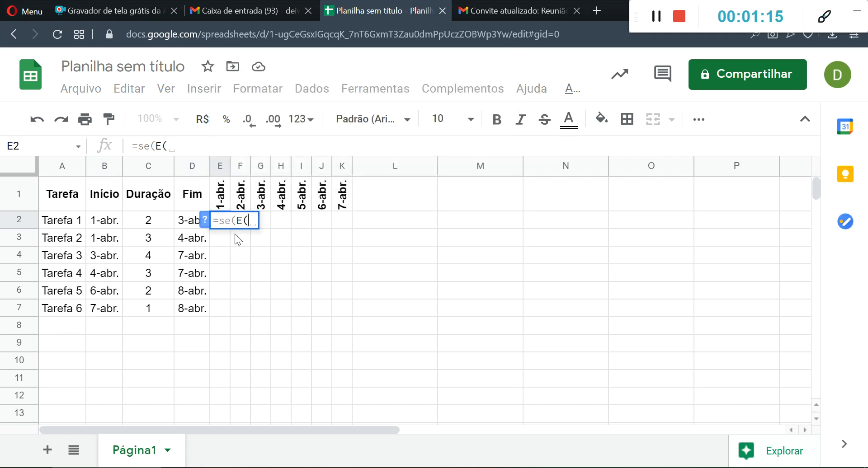
click(220, 197)
text(>=)
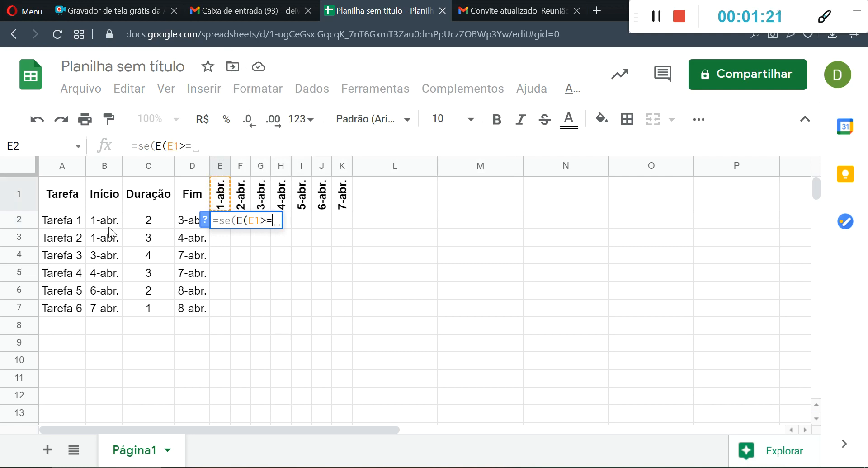
click(108, 224)
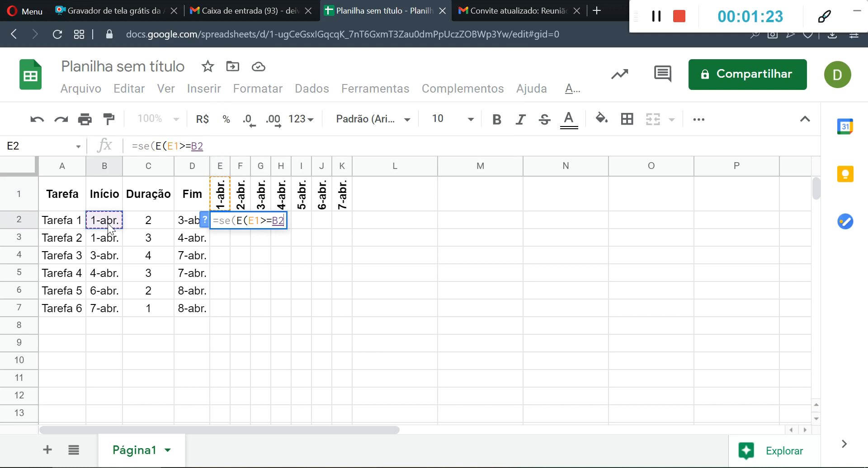
text(;)
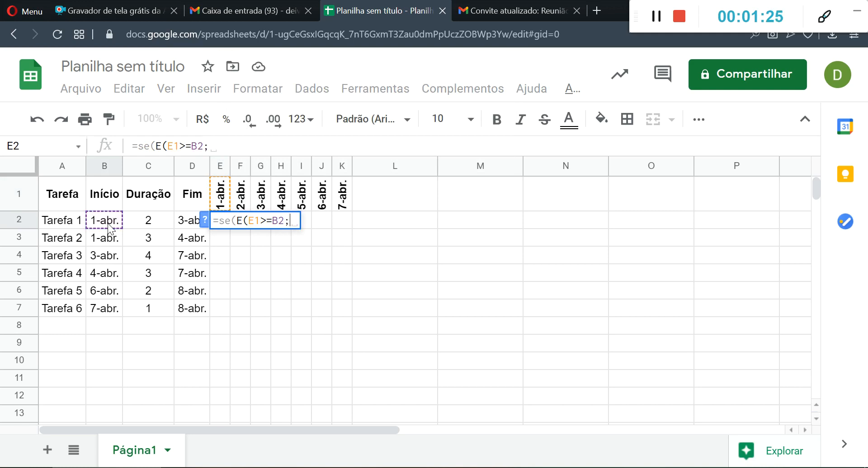
click(223, 199)
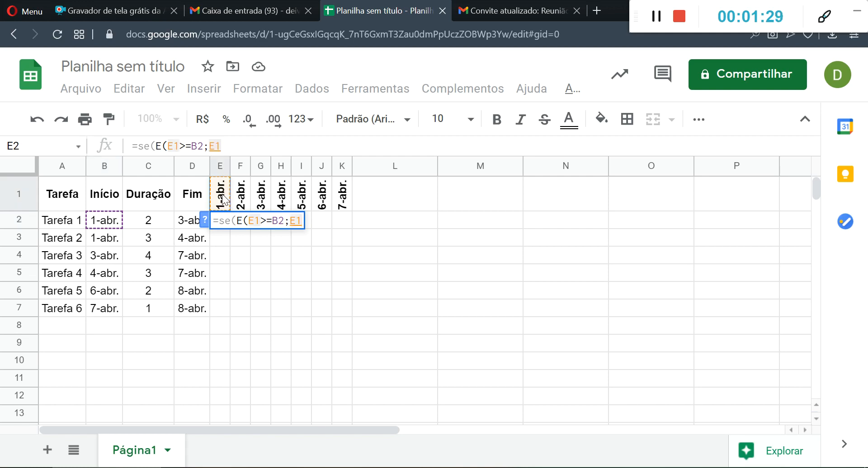
text(<)
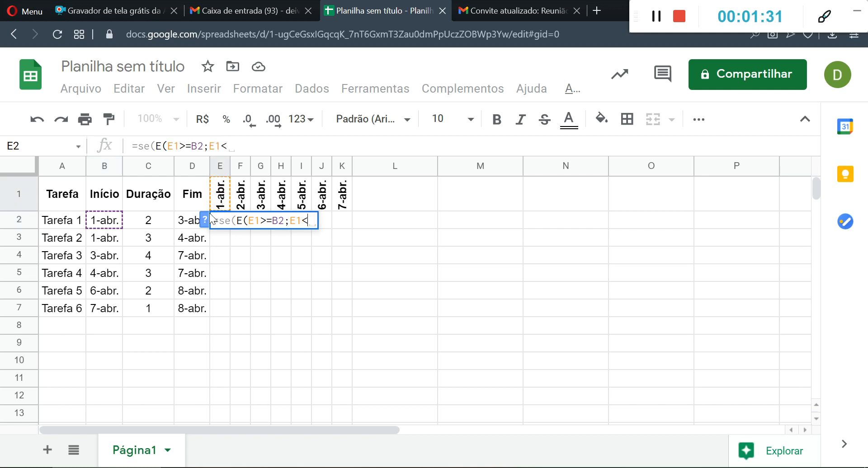
click(183, 222)
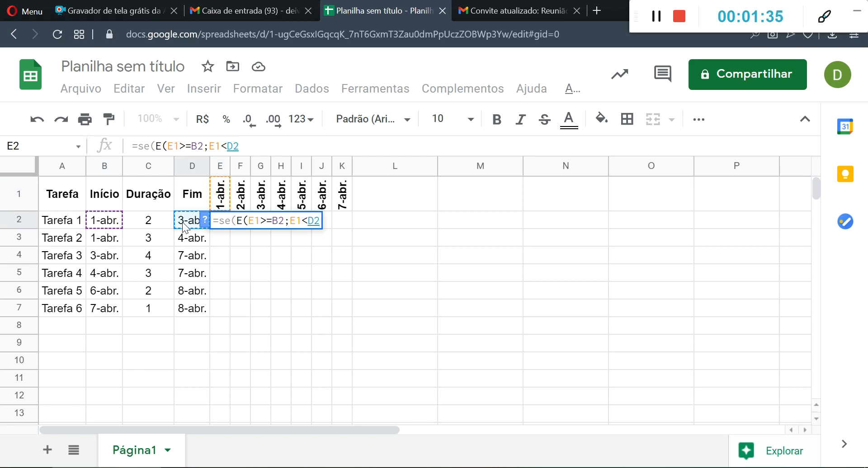
text())
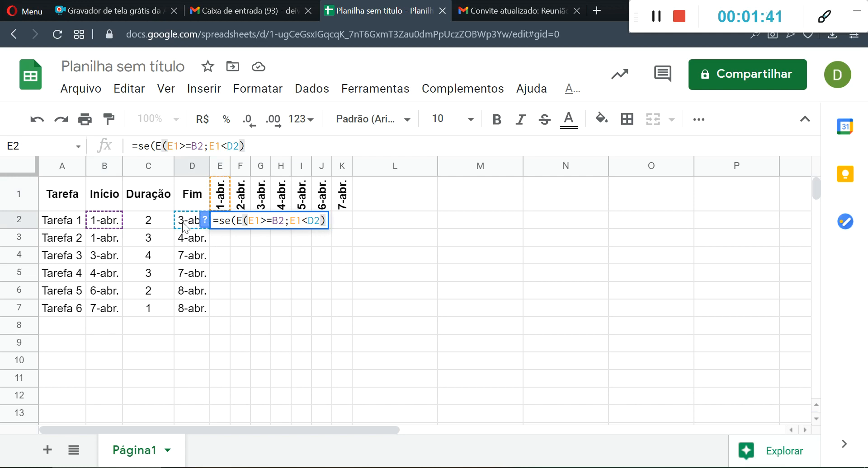
text(;)
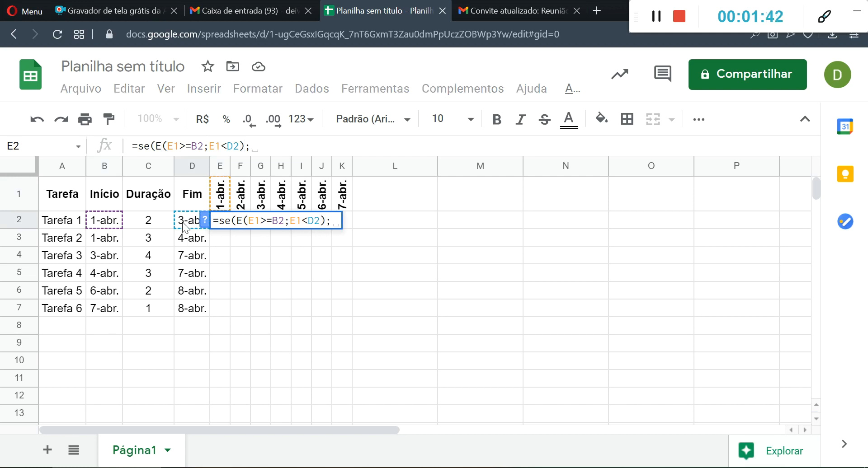
text(1)
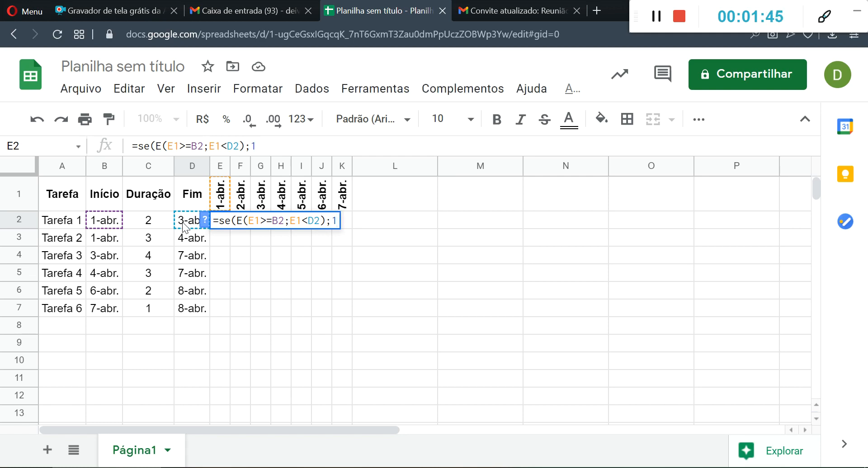
text(;)
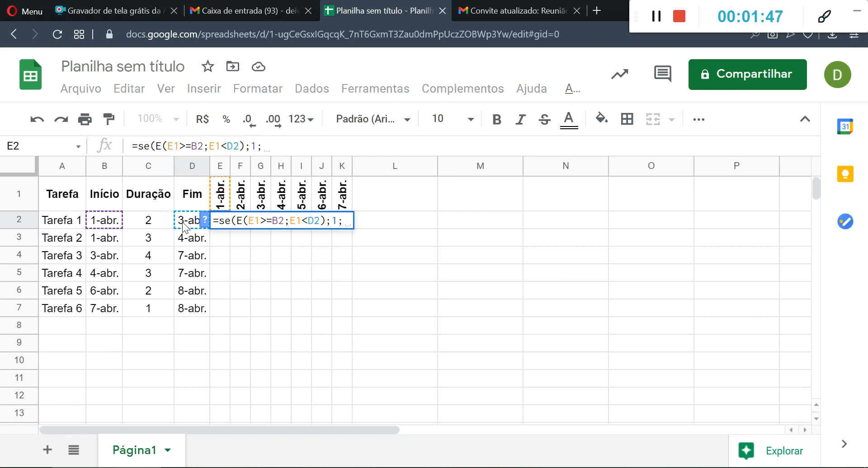
text("")
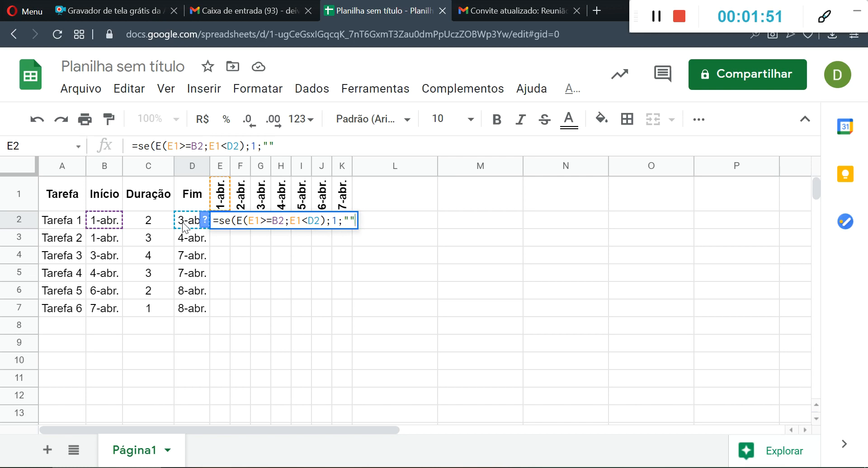
text())
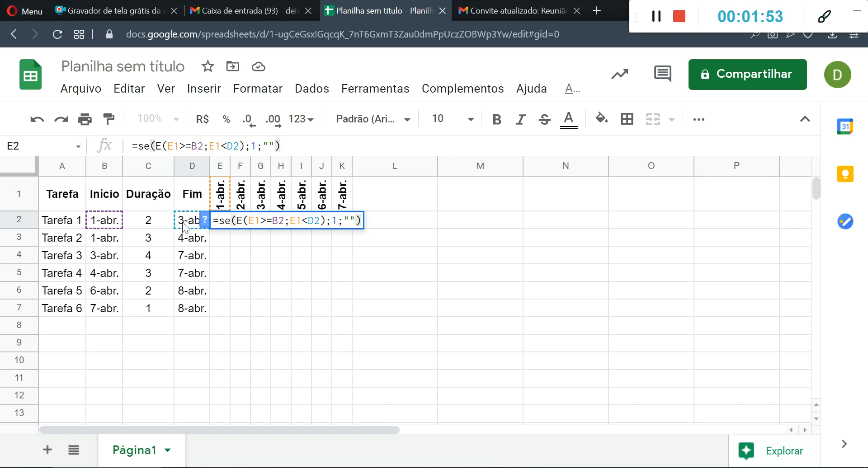
- Complete the SE formula in E2 to return 1 when true and an empty string "" when false
key(Return)
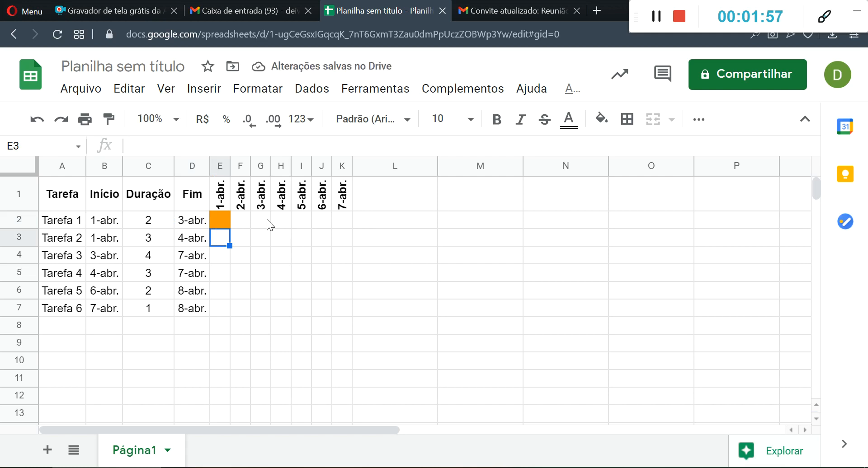
- Fill the formula from E2 across the Tarefa 1 row through K2
click(224, 224)
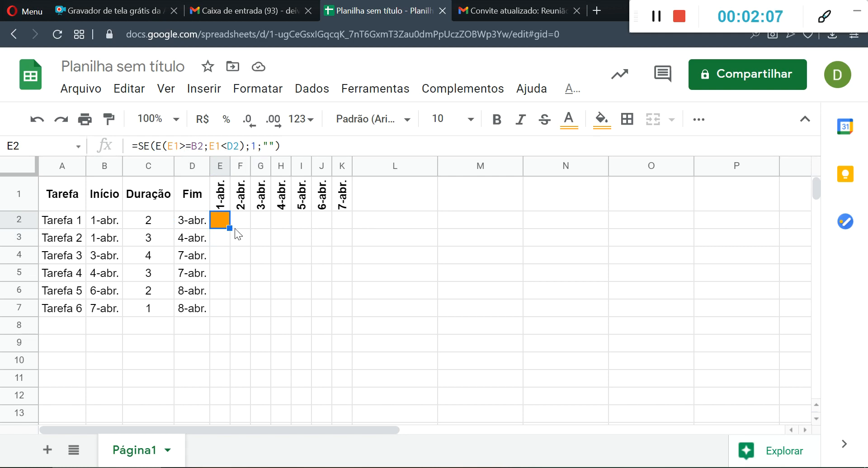
drag(230, 228, 342, 229)
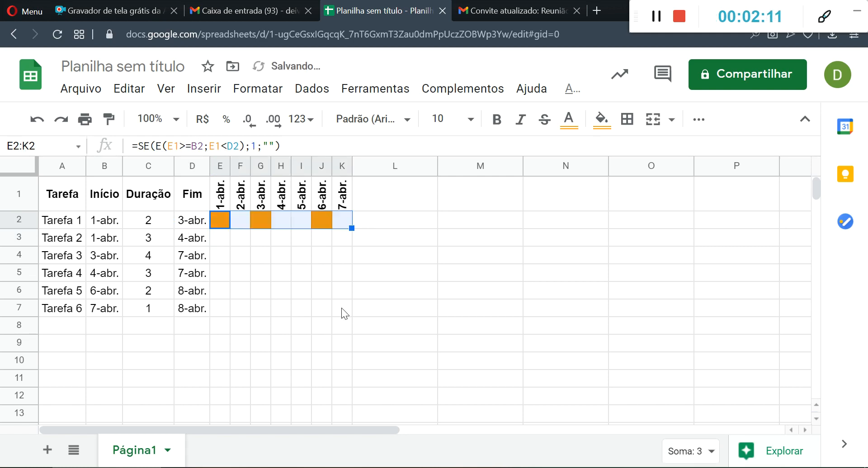
click(345, 291)
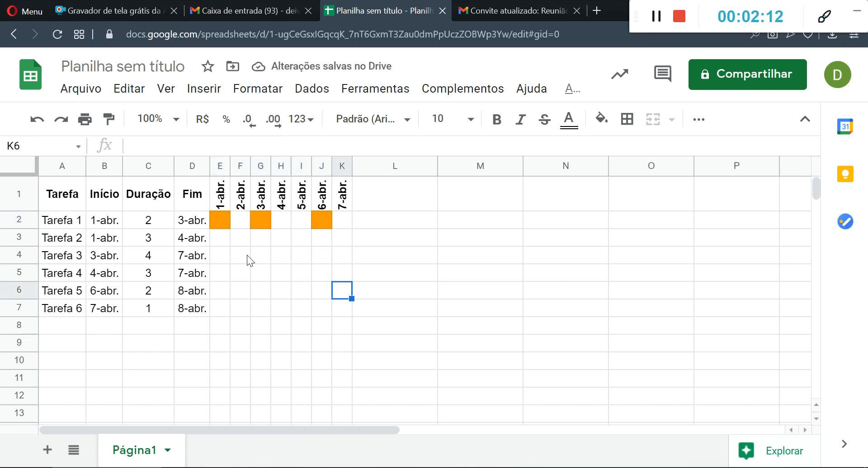
- Check the cell references in the formula in G2, and undo the fill across the Tarefa 1 row
click(264, 221)
double_click(264, 220)
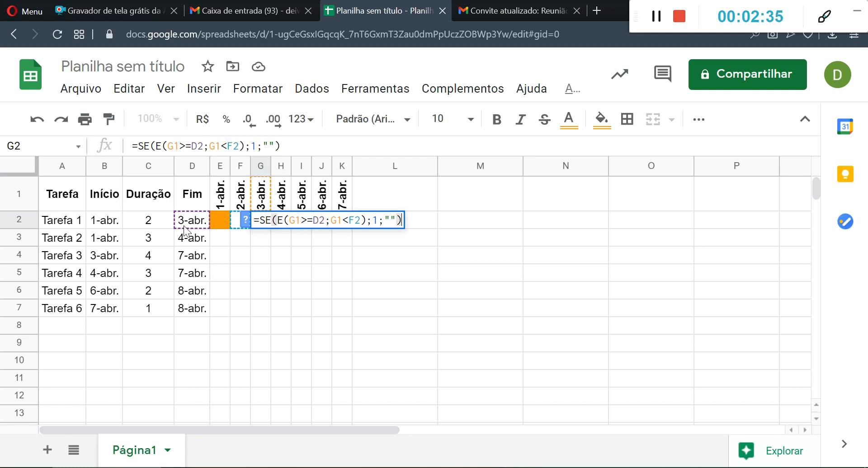
key(Escape)
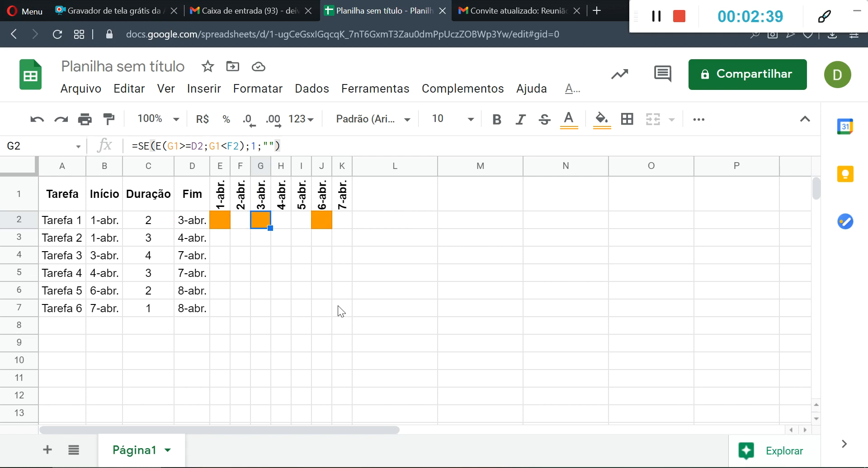
key(ctrl+z)
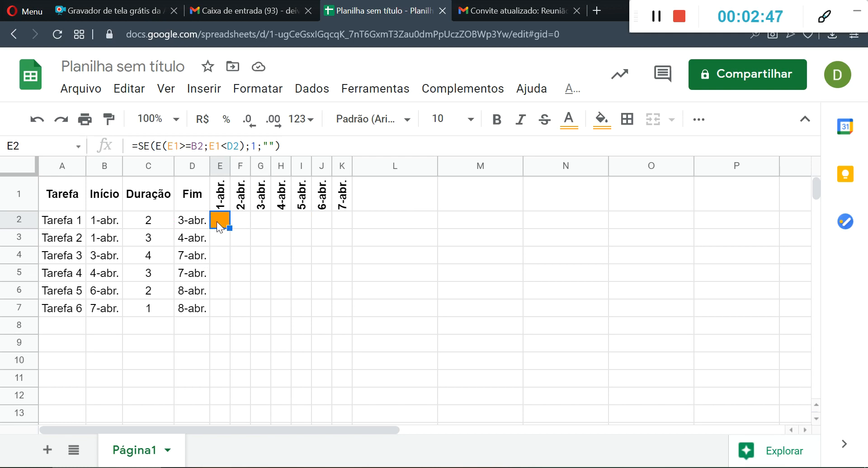
- Change the first condition of the E2 formula to E$1>=$B2, locking the header row and the start date column
double_click(218, 224)
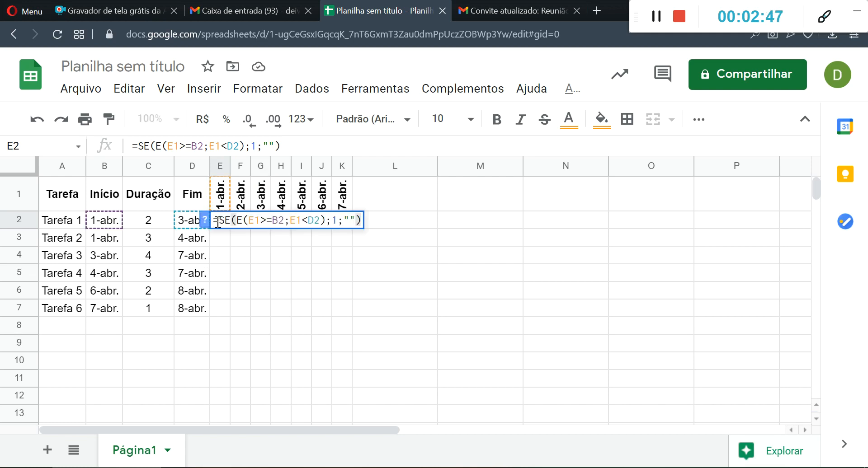
click(251, 219)
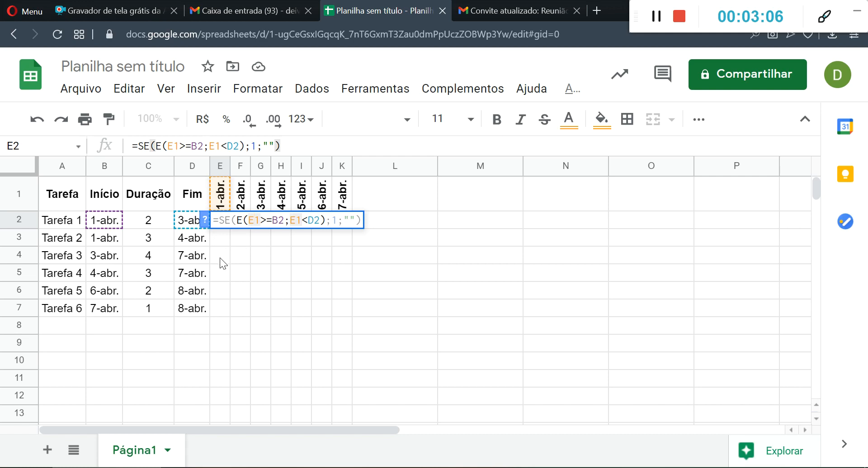
click(256, 220)
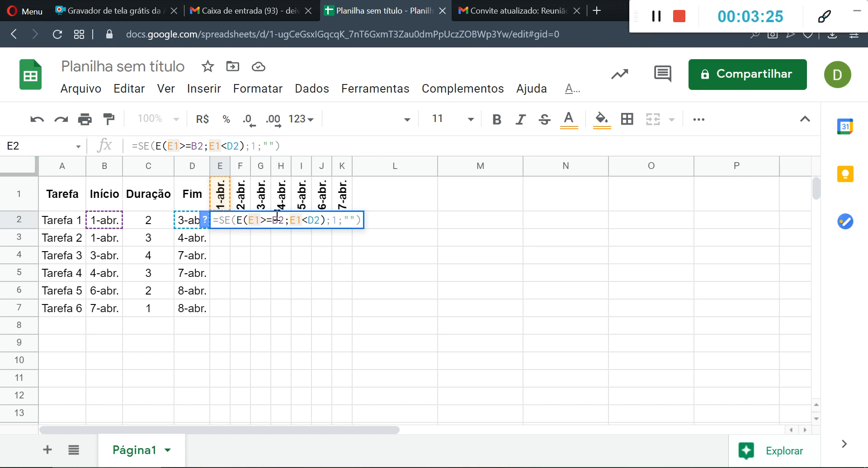
text($)
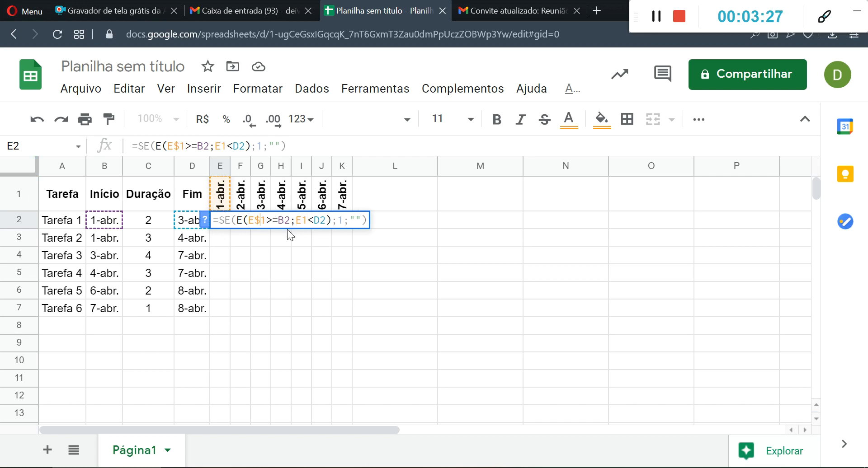
click(284, 220)
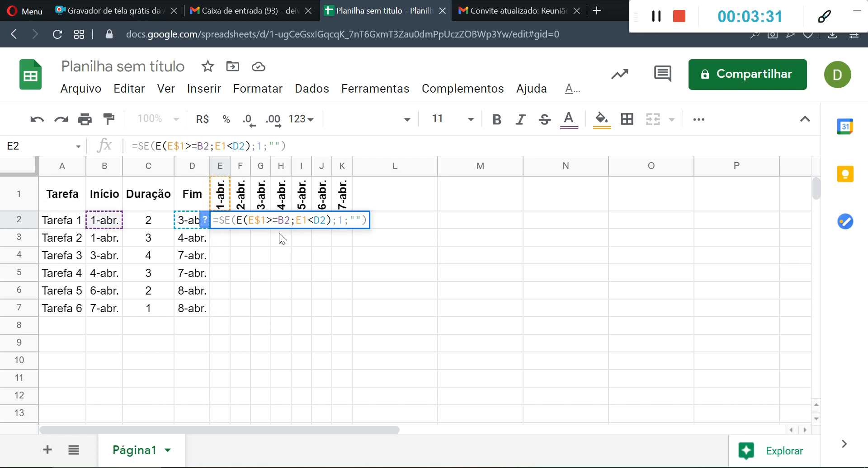
click(237, 220)
click(279, 220)
text($)
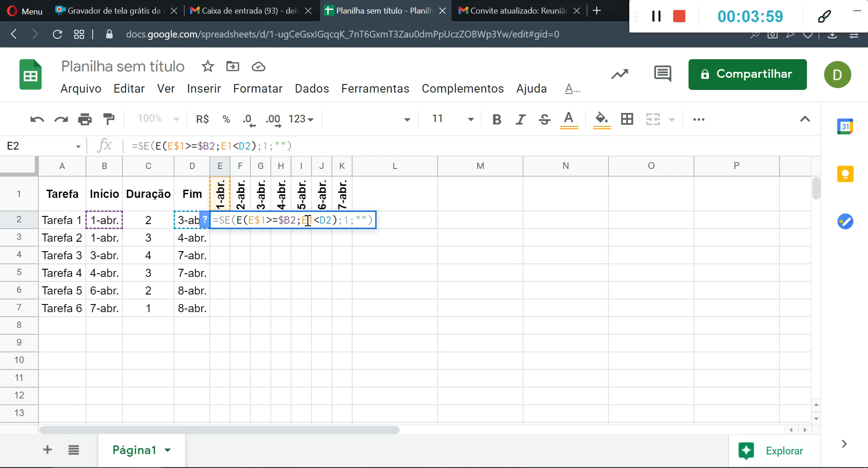
- Change the second condition of the E2 formula to E$1<$D2, locking the header row and the end date column
text($)
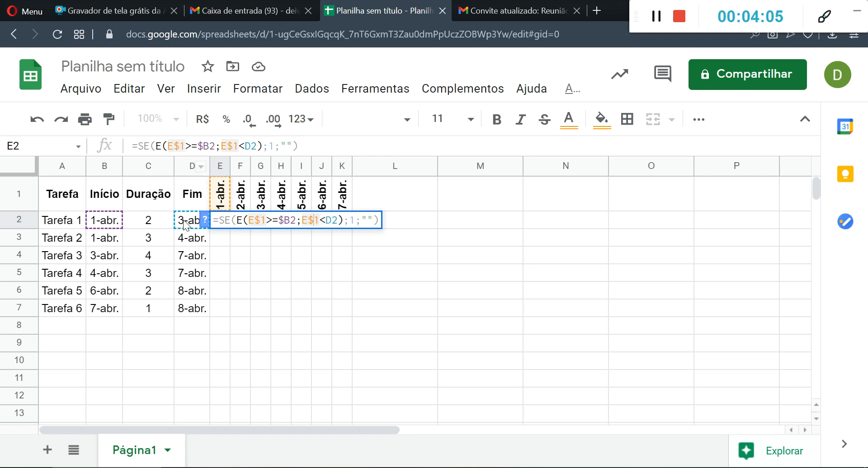
click(327, 221)
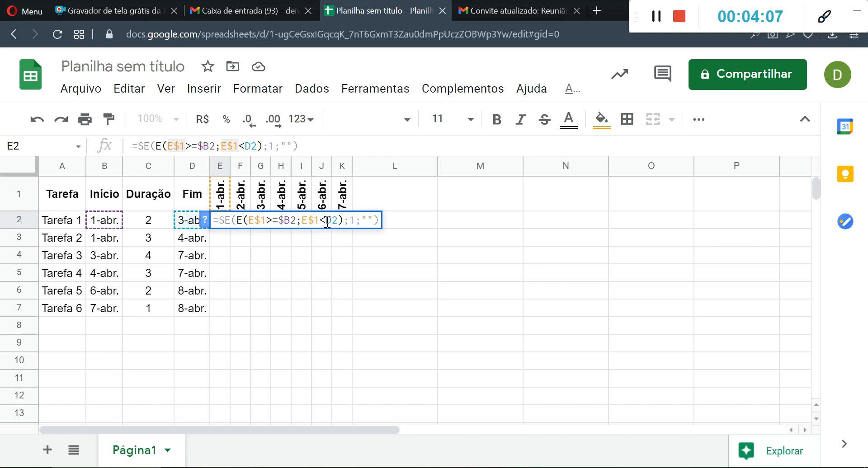
text($)
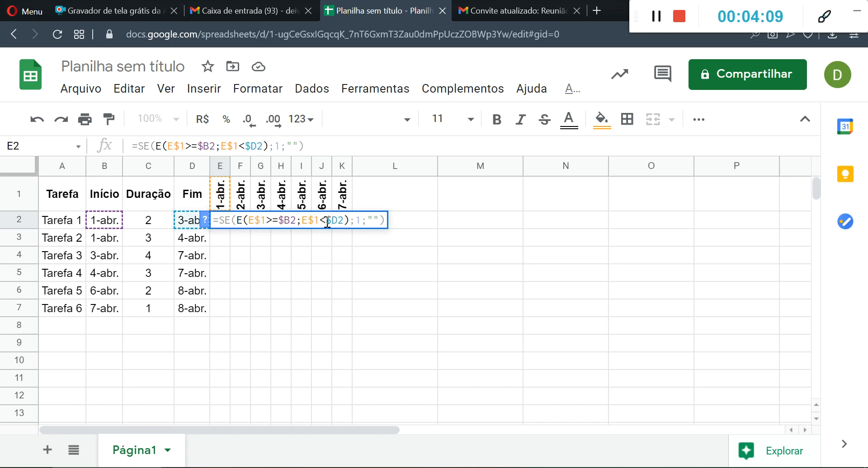
key(Return)
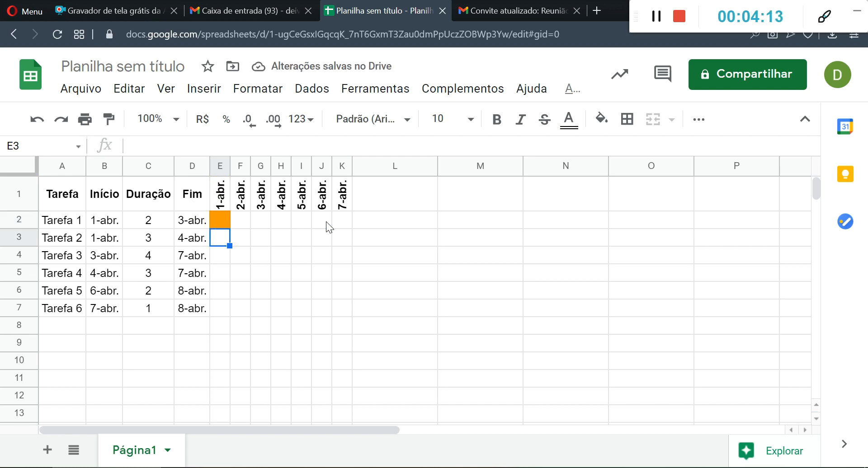
- Fill the corrected formula from E2 across the Tarefa 1 row through K2
click(222, 221)
drag(230, 228, 338, 228)
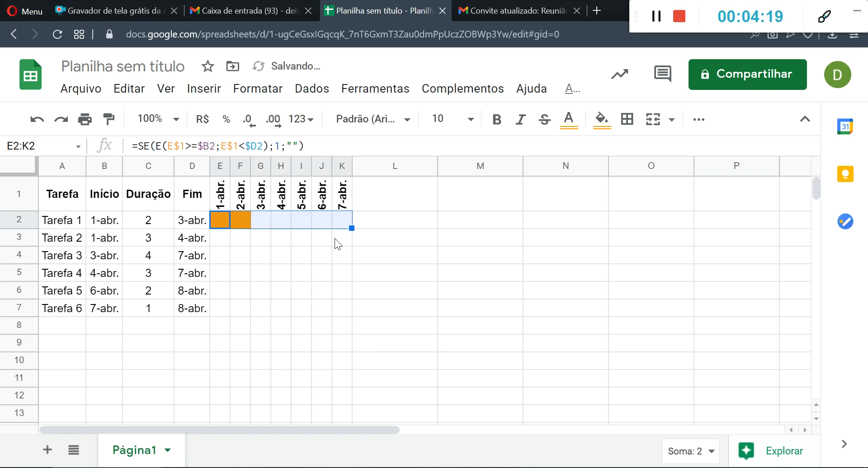
click(335, 238)
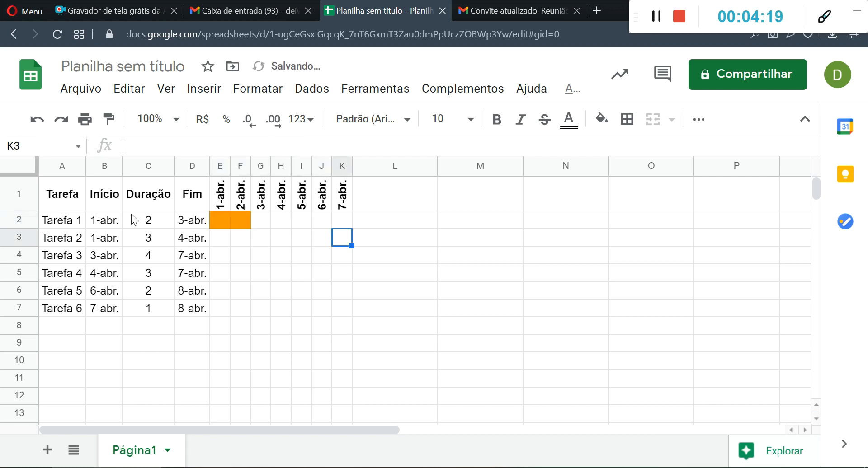
- Fill the formulas in E2:K2 down through row 7 for Tarefa 2 to Tarefa 6
click(217, 218)
drag(230, 228, 223, 307)
click(244, 224)
drag(251, 261, 241, 311)
click(259, 221)
drag(267, 227, 271, 311)
drag(280, 217, 348, 226)
drag(355, 280, 352, 314)
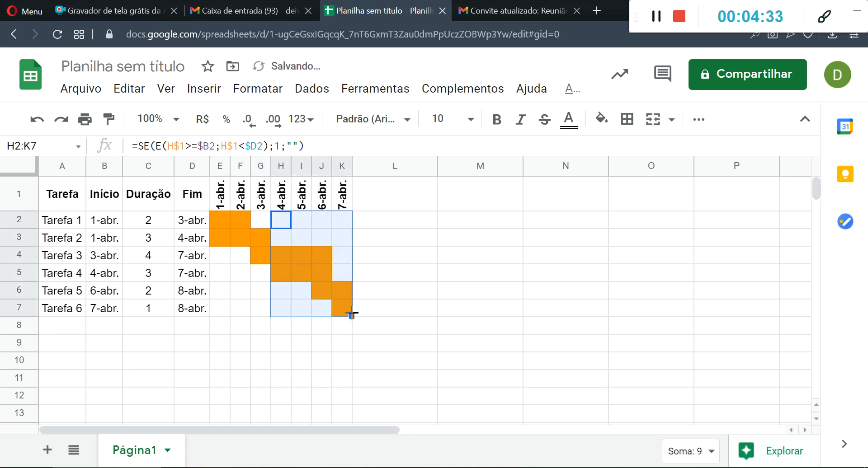
click(495, 289)
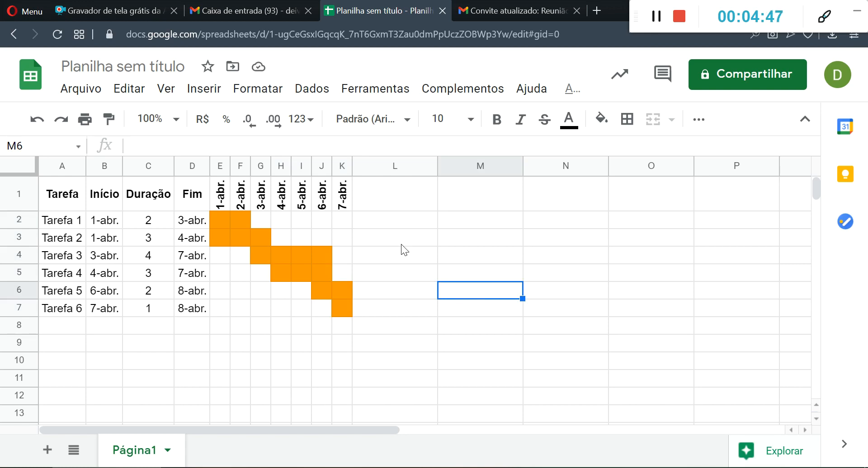
- Examine the formulas in the coloured cells of the Tarefa 1 and Tarefa 2 rows
click(223, 223)
click(237, 224)
click(219, 240)
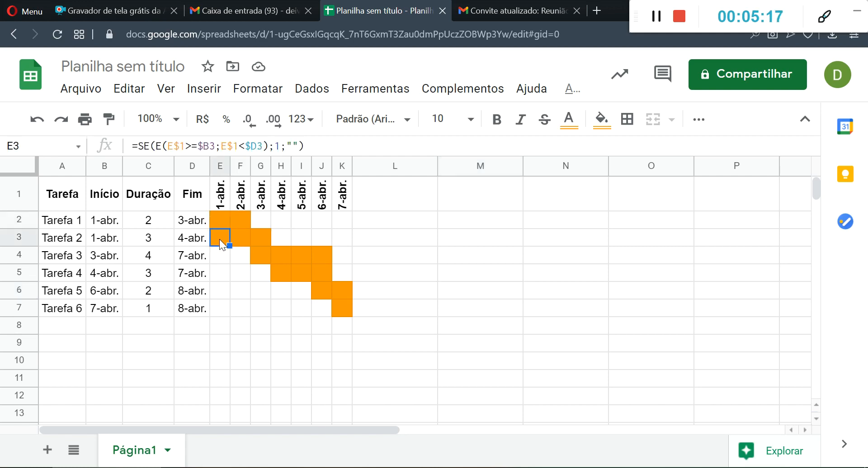
click(235, 237)
key(ctrl+c)
click(262, 238)
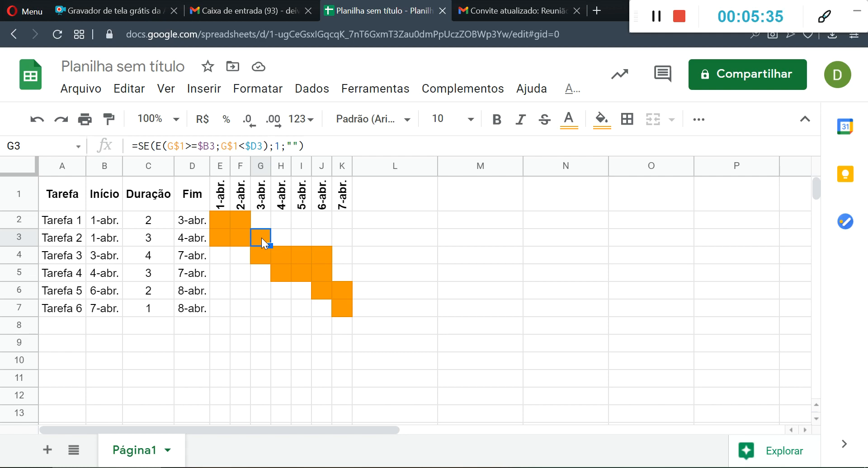
- Add the header "Situação" in L1 and copy the formatting of the Duração header onto it
click(392, 204)
text(Situa)
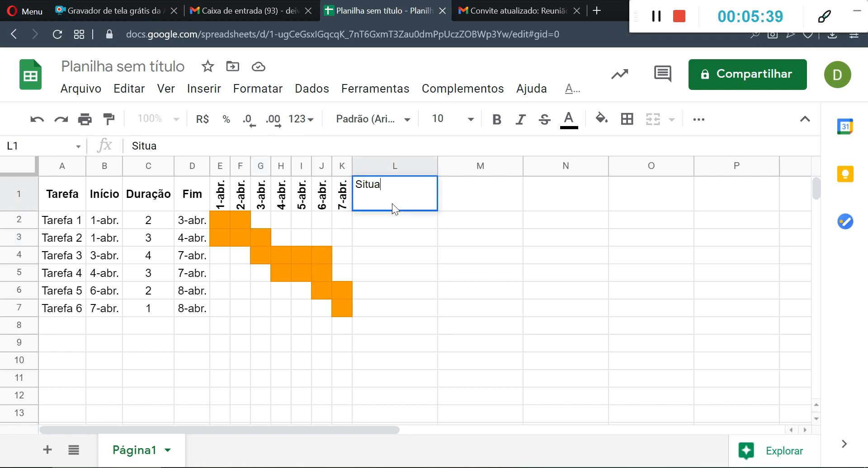
text(ção)
key(Return)
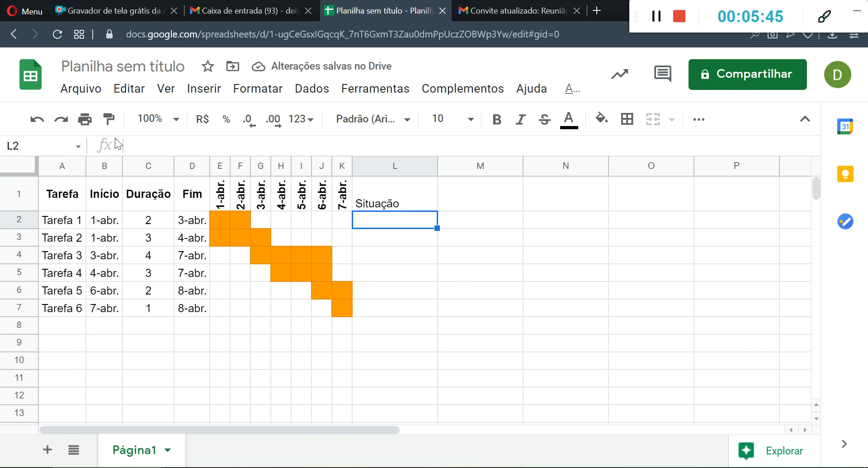
click(144, 194)
click(108, 119)
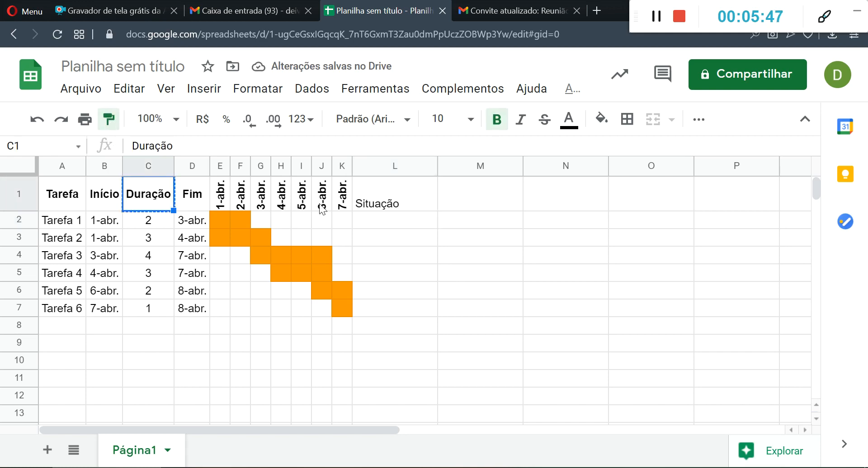
click(393, 203)
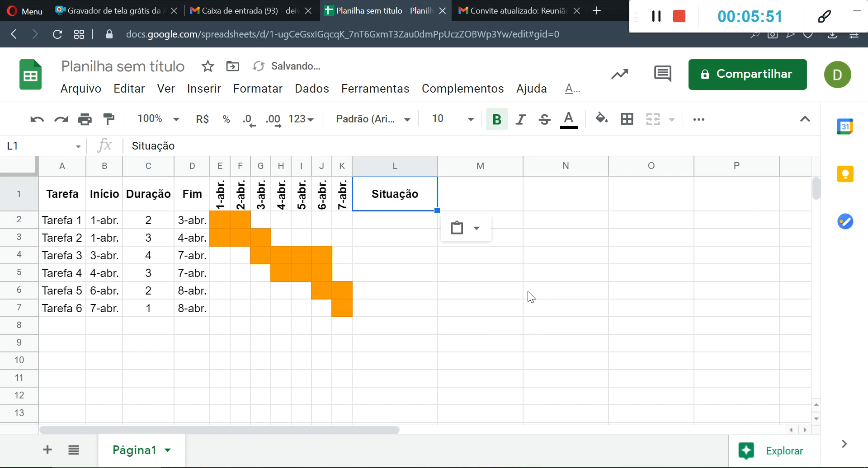
- Enter "Completa" as the Situação of Tarefa 1 and Tarefa 2 in L2 and L3
click(404, 220)
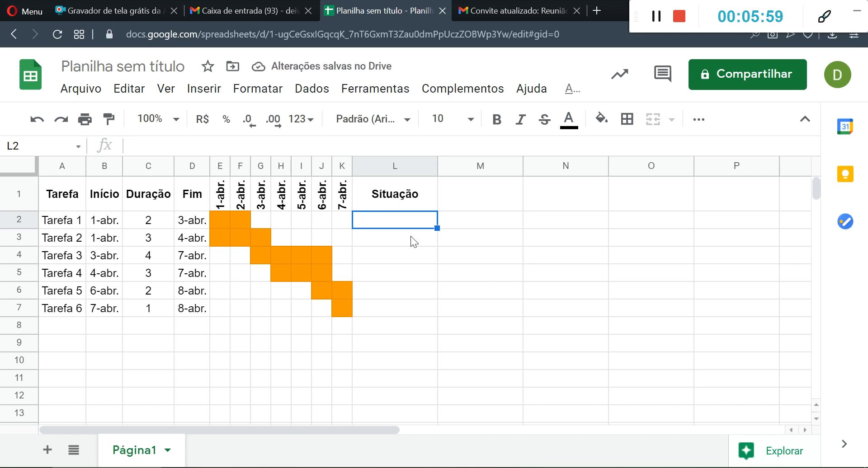
text(Compe)
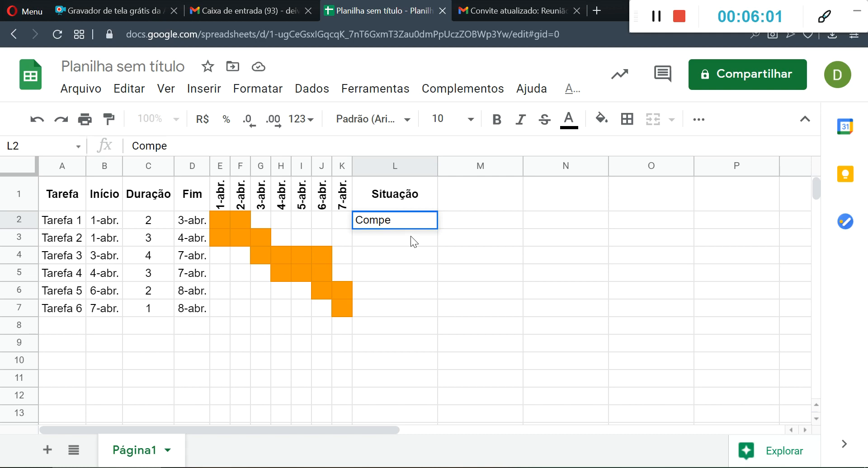
key(BackSpace)
text(leta)
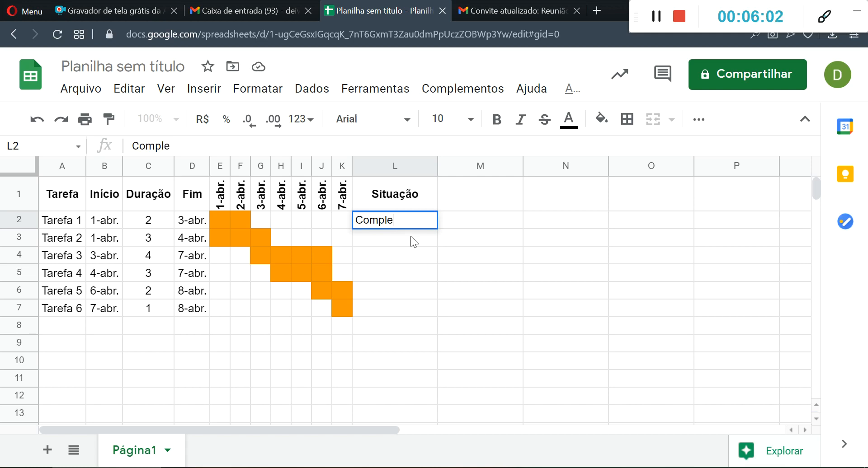
key(Return)
text(Comp)
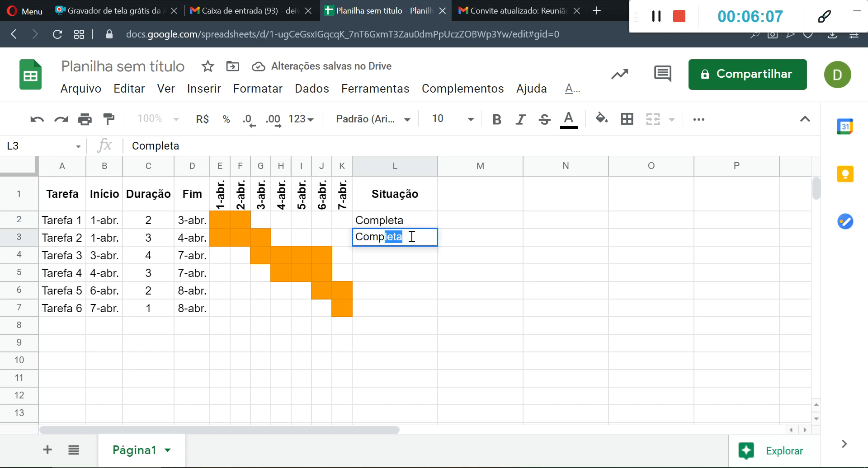
key(Return)
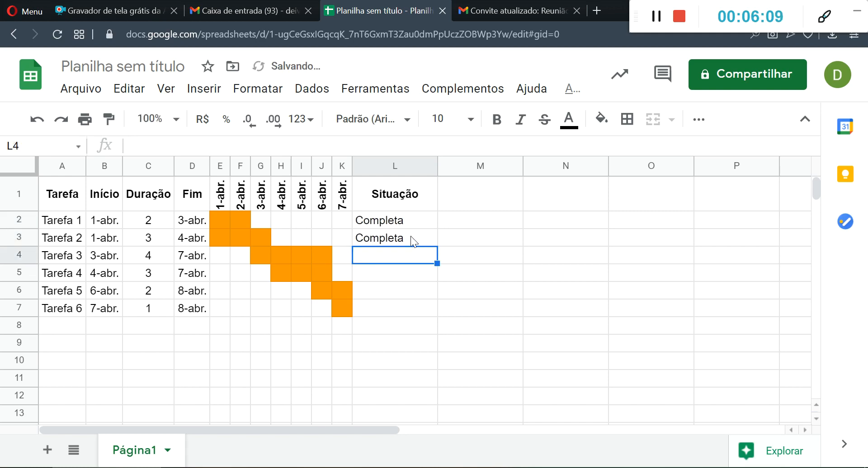
- Enter "Iniciada" as the Situação of Tarefa 3 in L4
text(Ini)
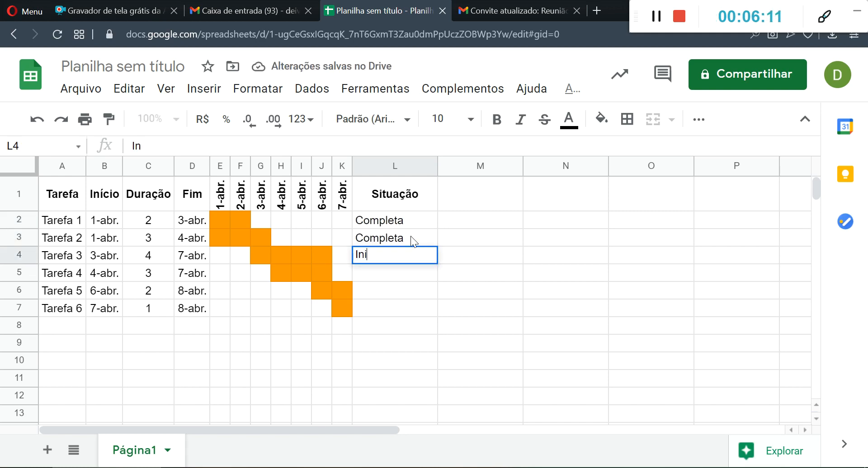
text(a)
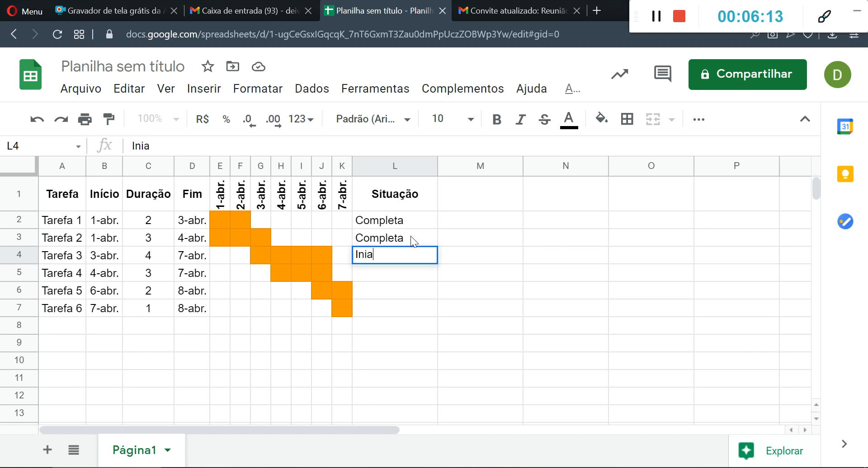
key(BackSpace)
text(ciada)
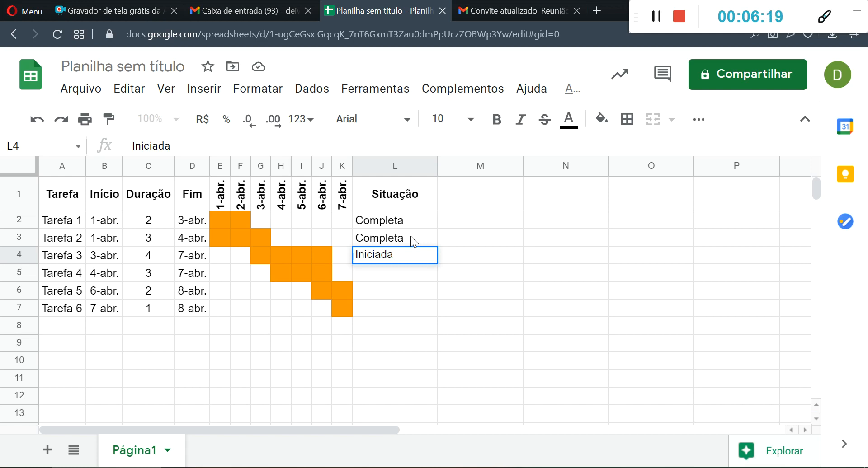
key(Return)
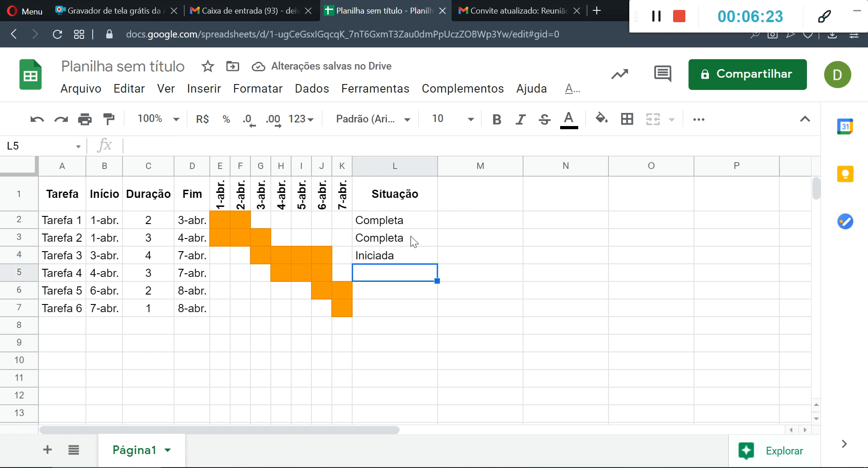
- Enter "Não iniciada" as the Situação of Tarefa 4 in L5
text(Não iniciada)
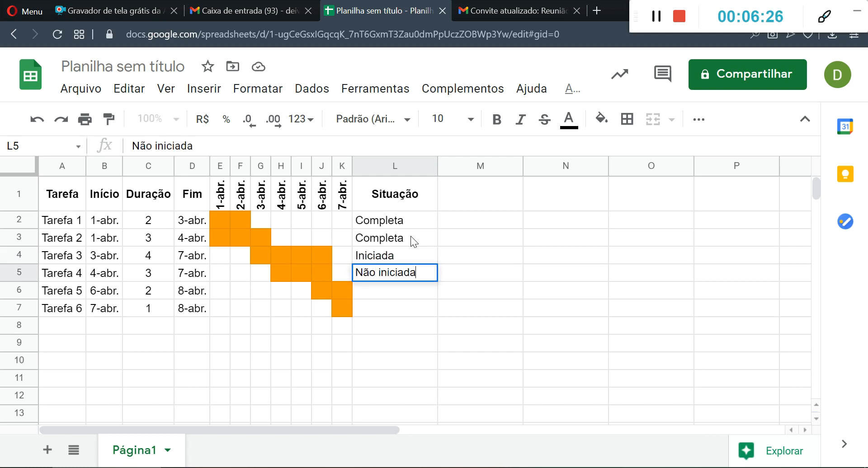
key(Return)
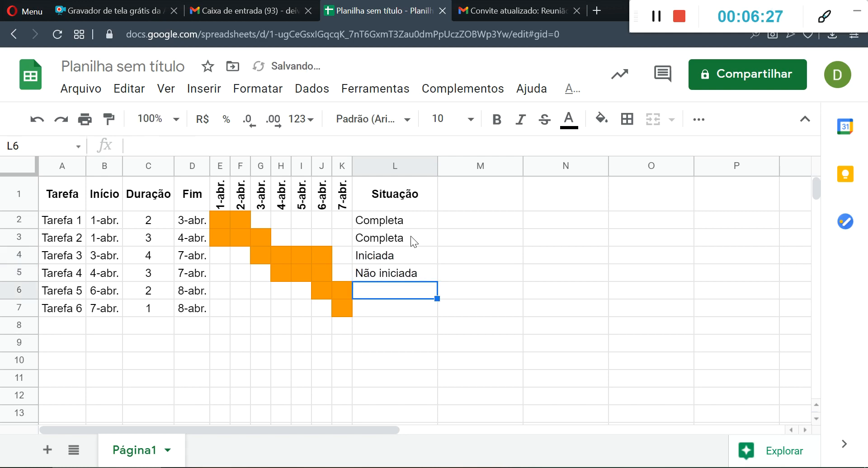
key(Down)
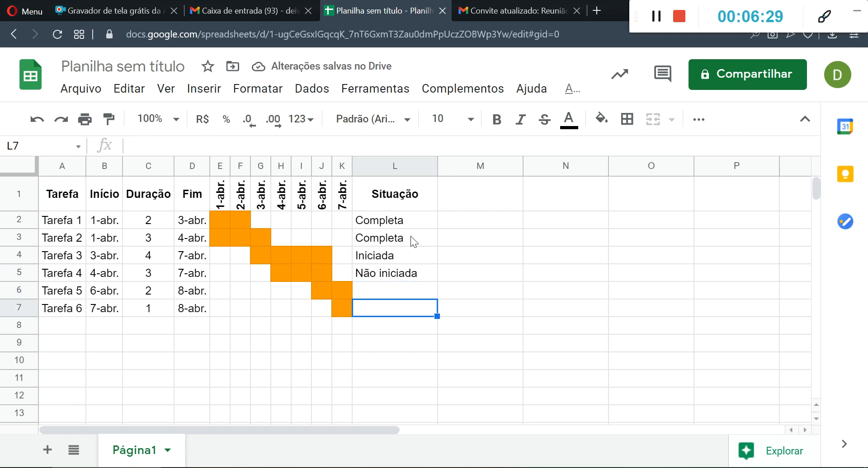
- Enter "Iniciada" as the Situação of Tarefa 5 in L6 and "Não iniciada" for Tarefa 6 in L7
key(Up)
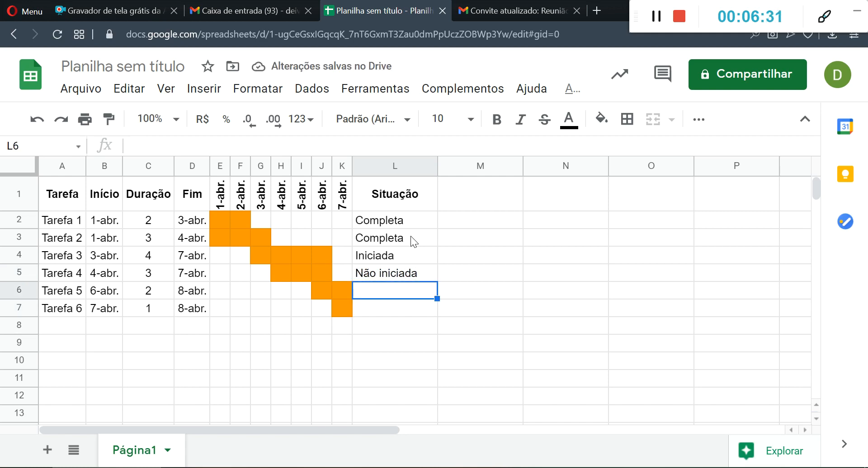
text(Iniciada)
key(Return)
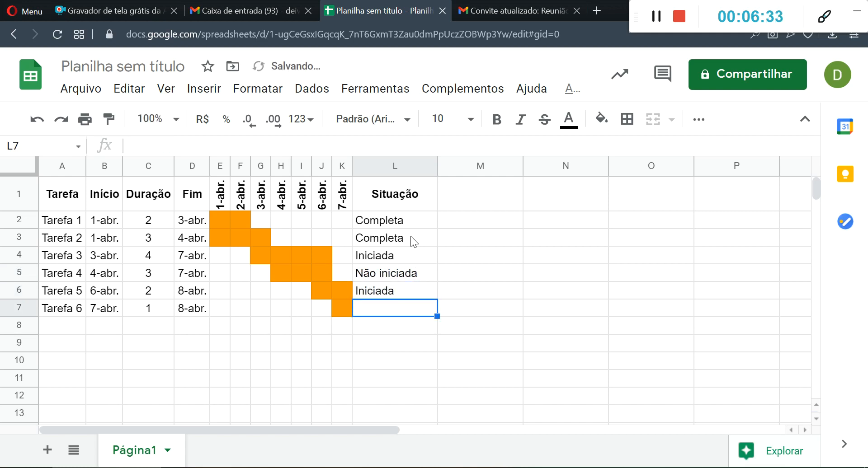
text(Não iniciada)
key(Return)
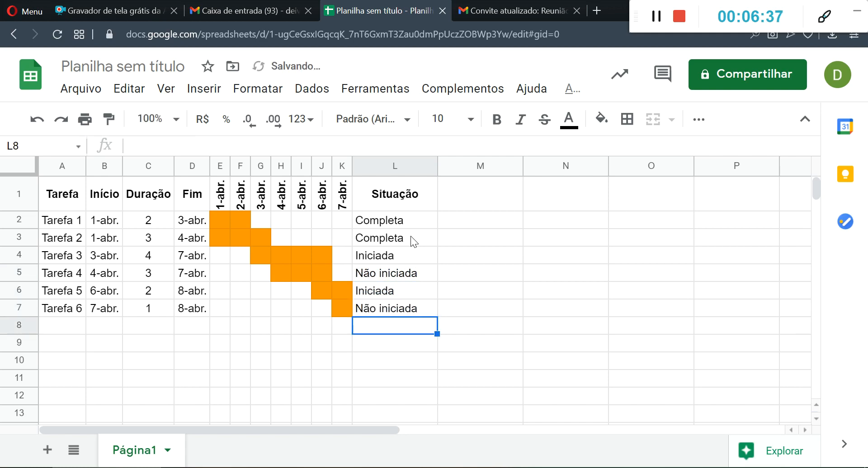
- Change the Situação of Tarefa 2 in L3 to "Iniciada"
click(389, 259)
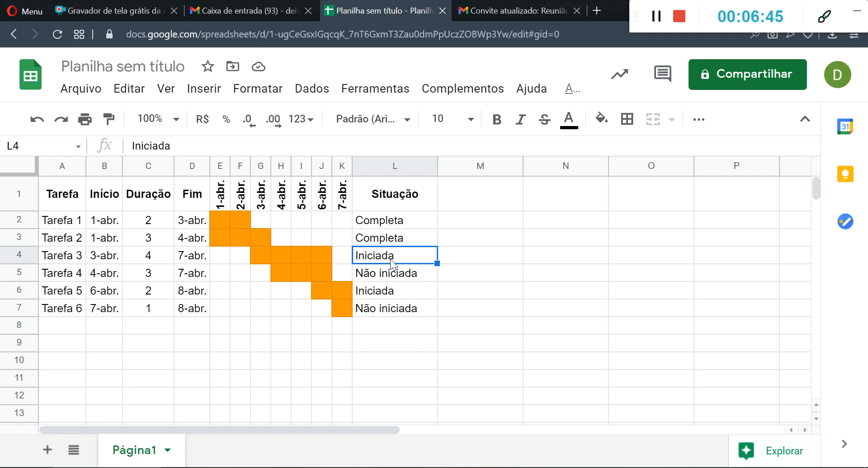
click(388, 245)
text(I)
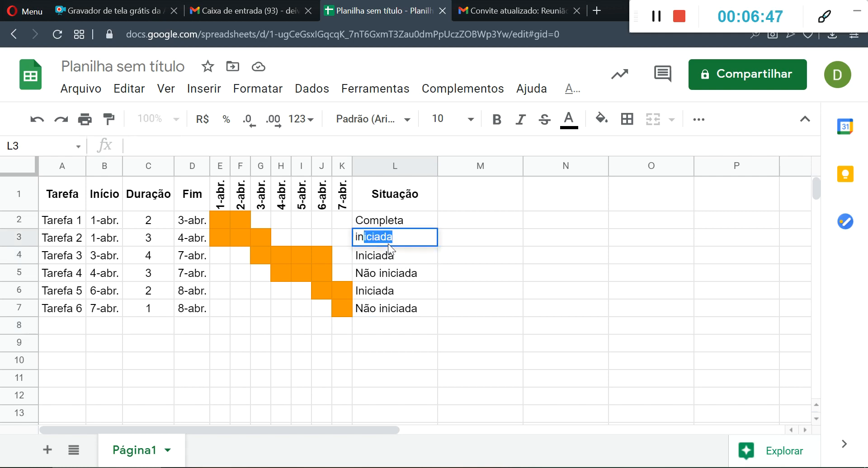
key(Return)
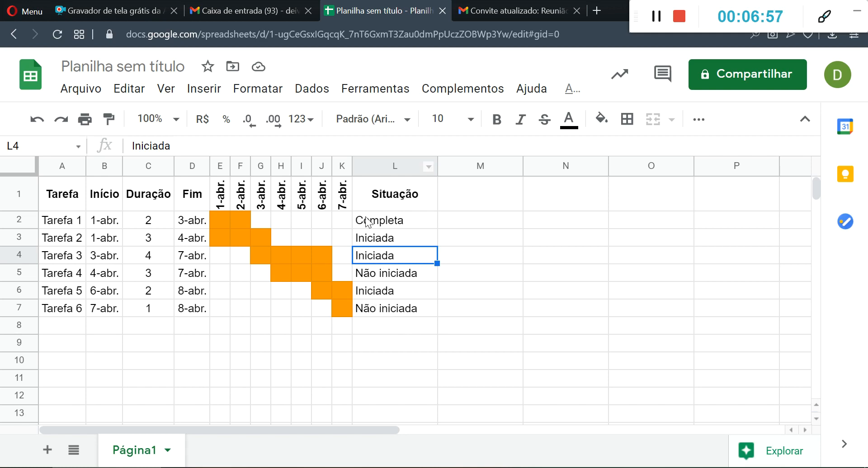
- Center the status values in L2:L7 horizontally
drag(377, 220, 394, 310)
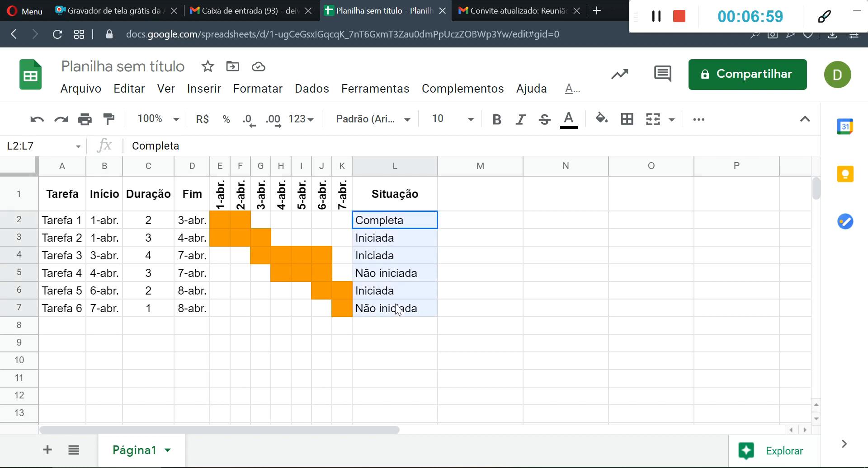
click(696, 127)
click(445, 152)
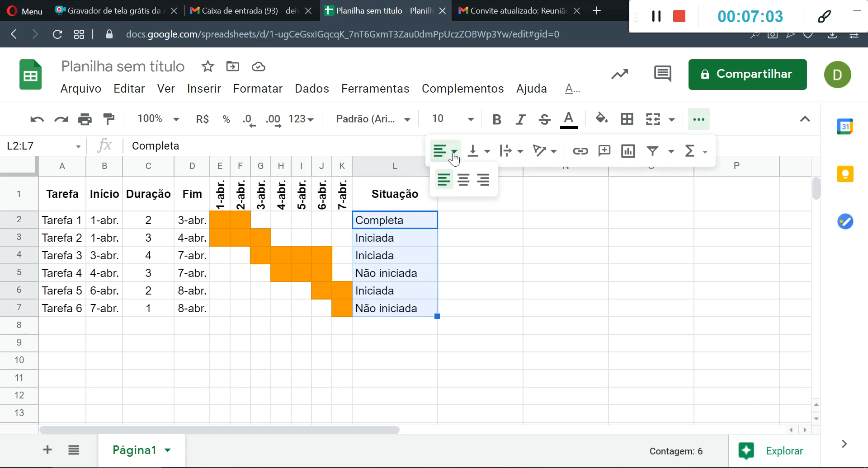
click(464, 180)
click(480, 261)
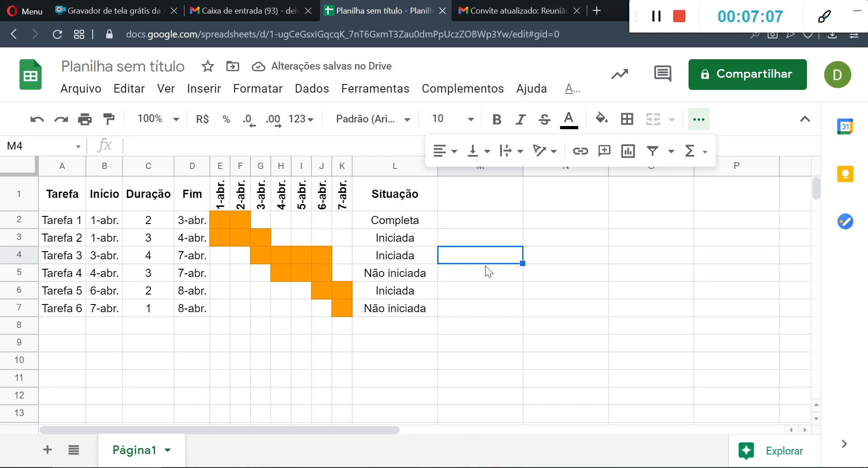
- Edit the SE formula in E2 to return L2 when true: =SE(E(E$1>=$B2;E$1<$D2);L2;"")
click(223, 218)
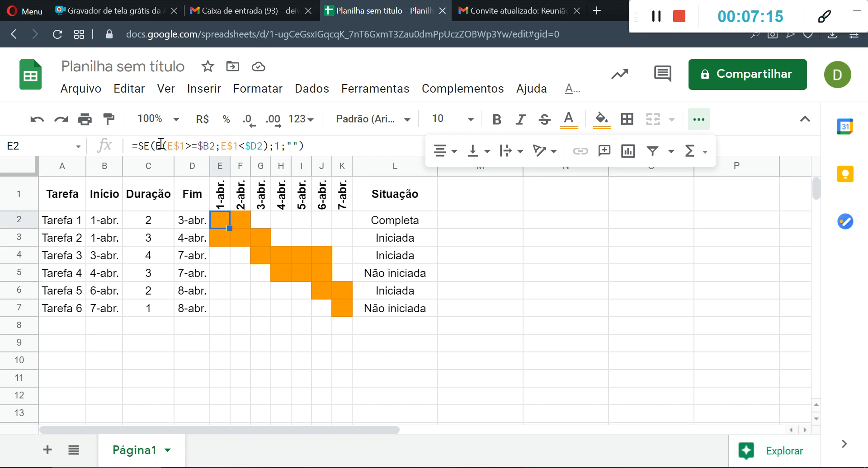
drag(156, 144, 270, 144)
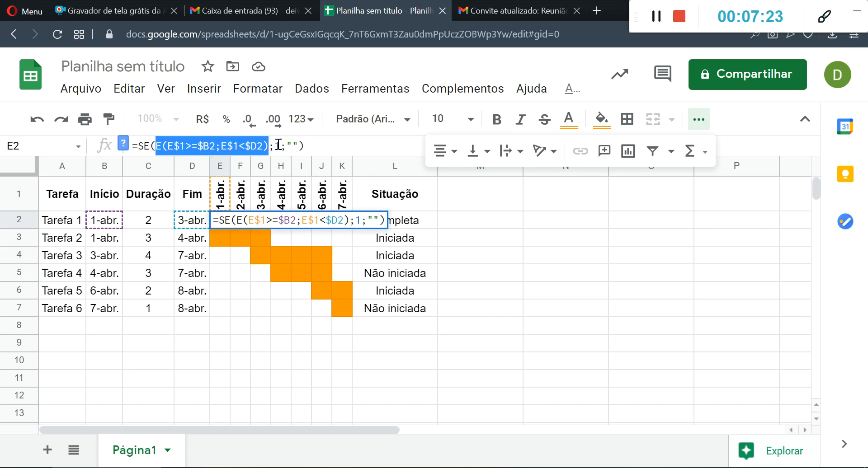
click(279, 145)
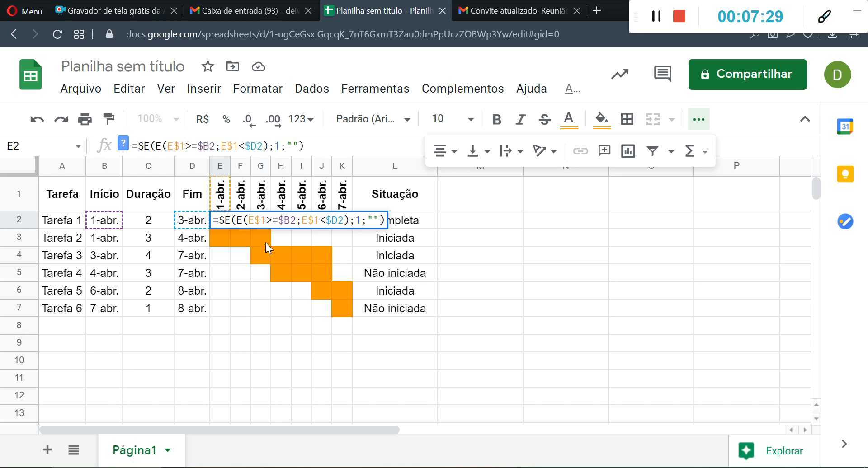
key(BackSpace)
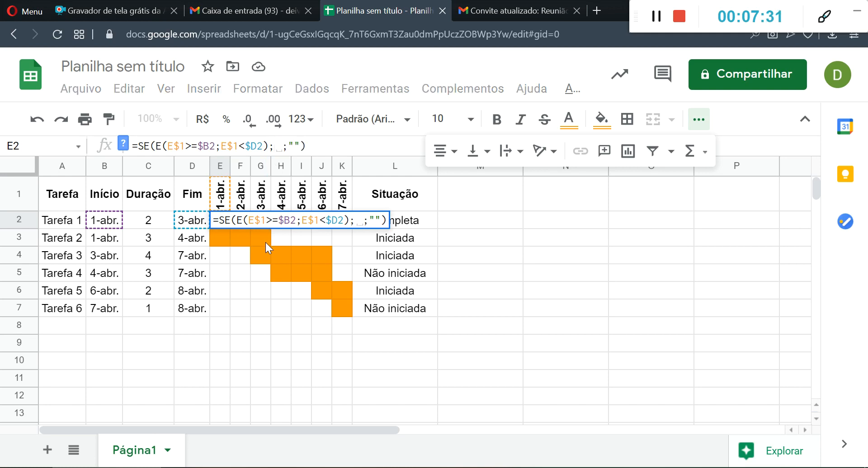
click(408, 224)
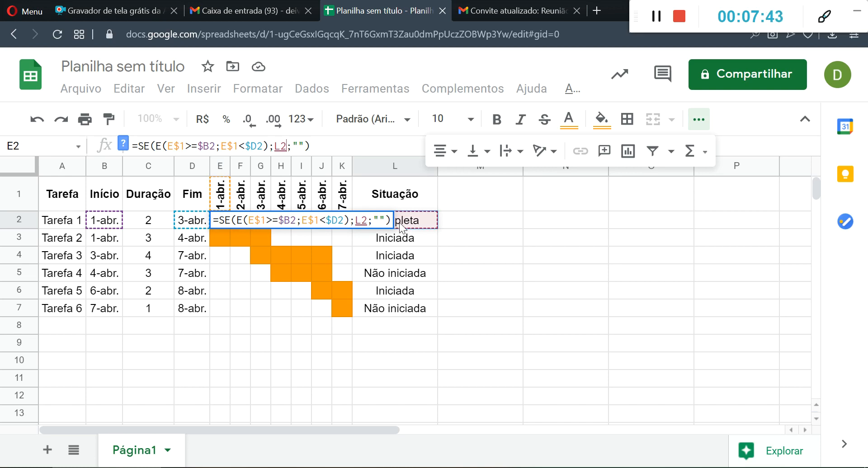
key(Return)
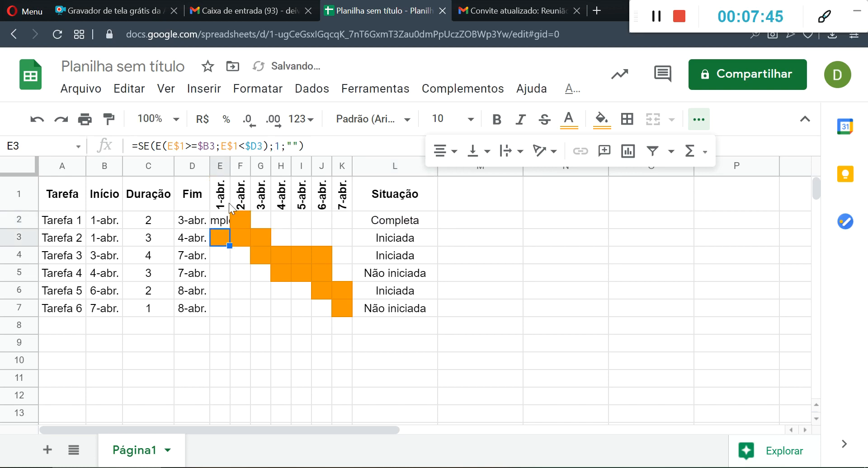
- Widen column E to read the full content of E2, and undo the widening
click(223, 223)
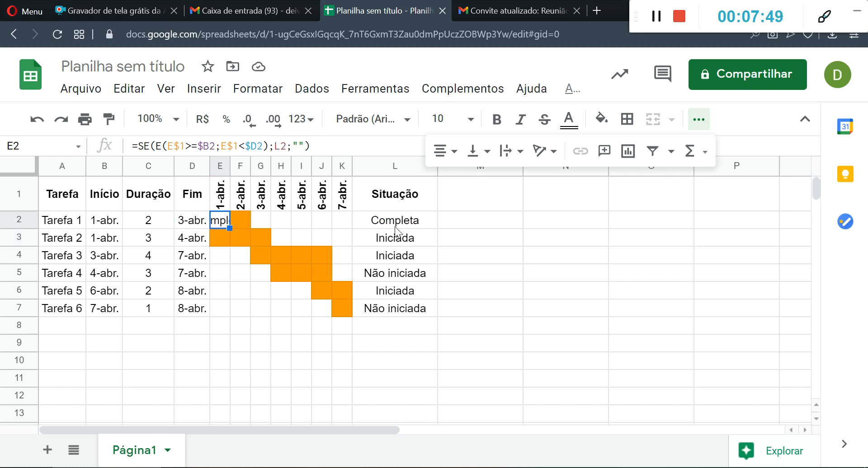
drag(230, 170, 323, 172)
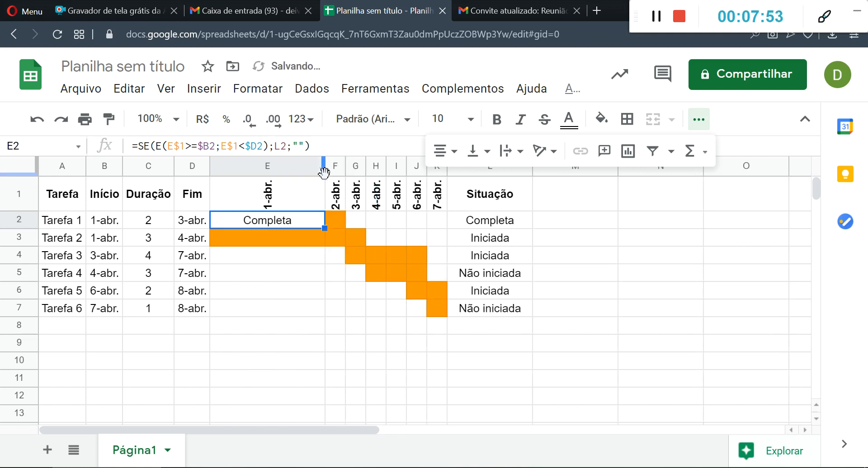
key(ctrl+z)
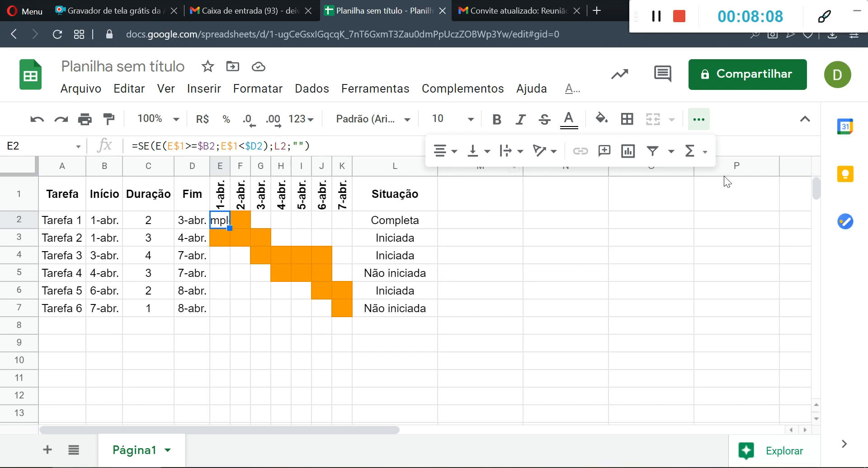
- Lock the column of the status reference in E2's formula, making it $L2
click(274, 145)
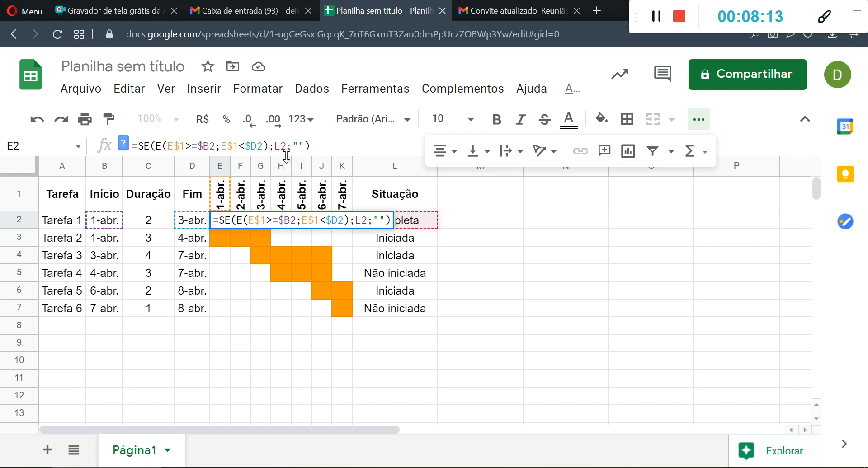
text($)
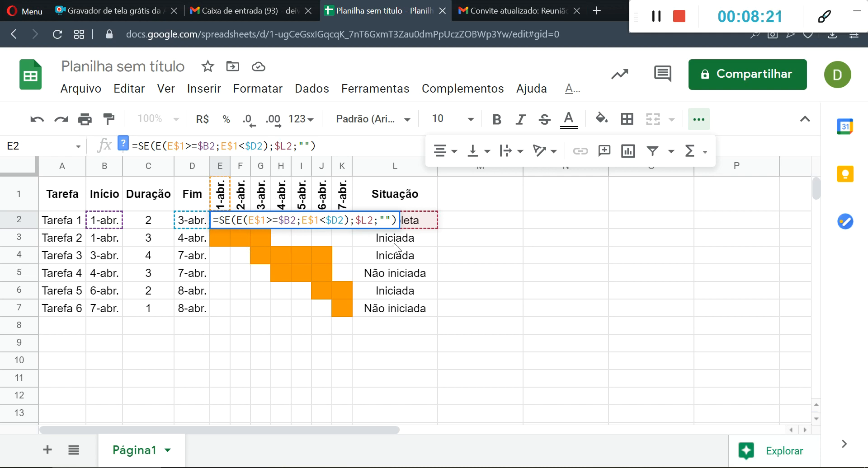
key(Return)
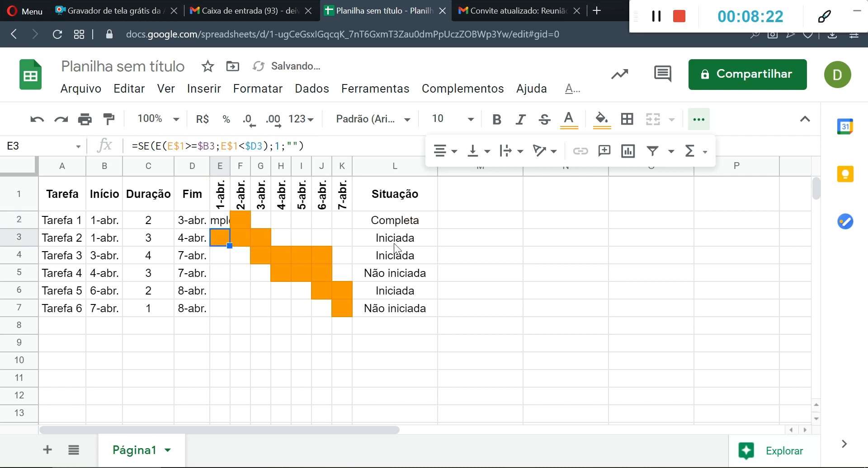
- Fill the E2 formula across E2:K7 and compare G4 with the Situação of Tarefa 3 in L4
click(220, 224)
drag(230, 228, 351, 310)
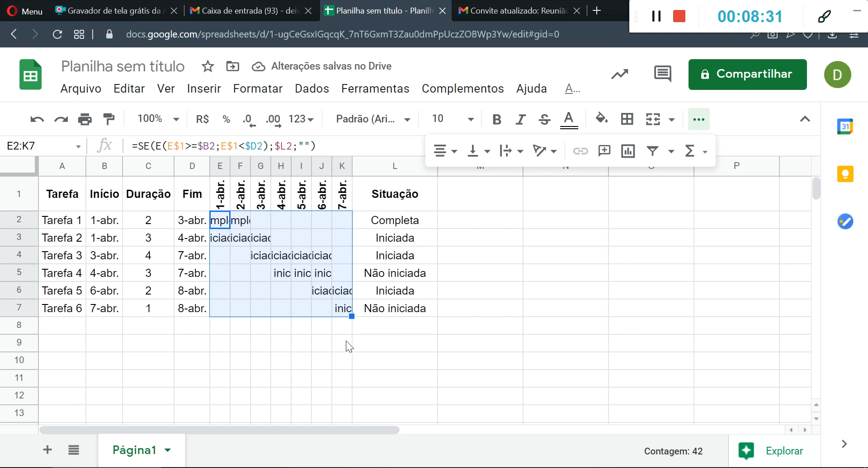
click(257, 257)
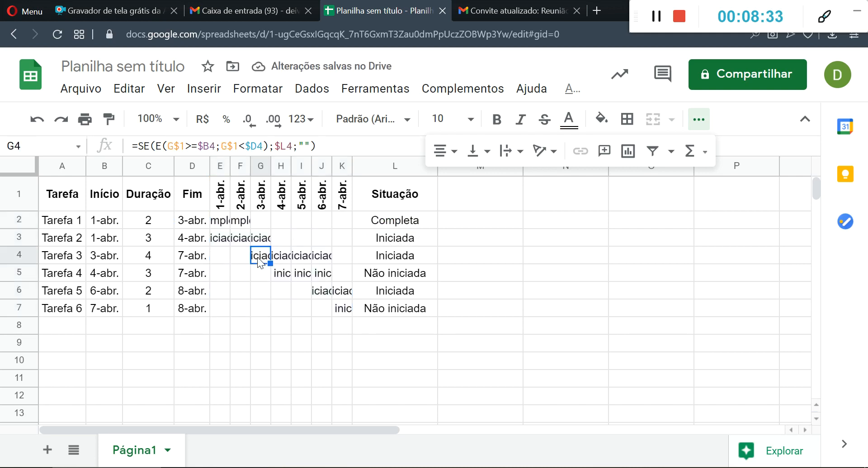
click(379, 260)
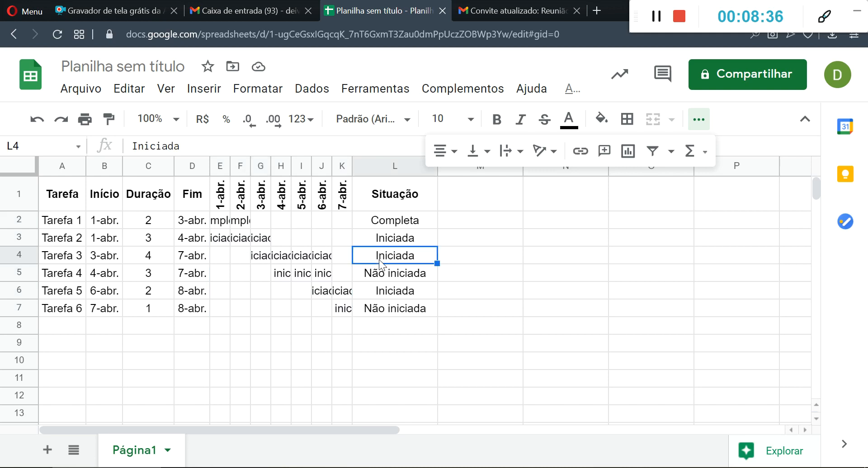
click(322, 348)
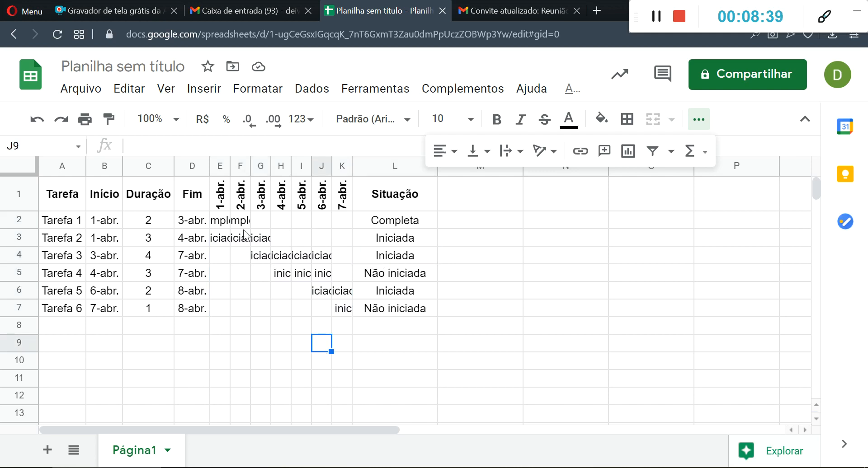
- Select E2:K7 and examine the settings of its existing conditional formatting rule, leaving the rule as it is
drag(223, 221, 345, 310)
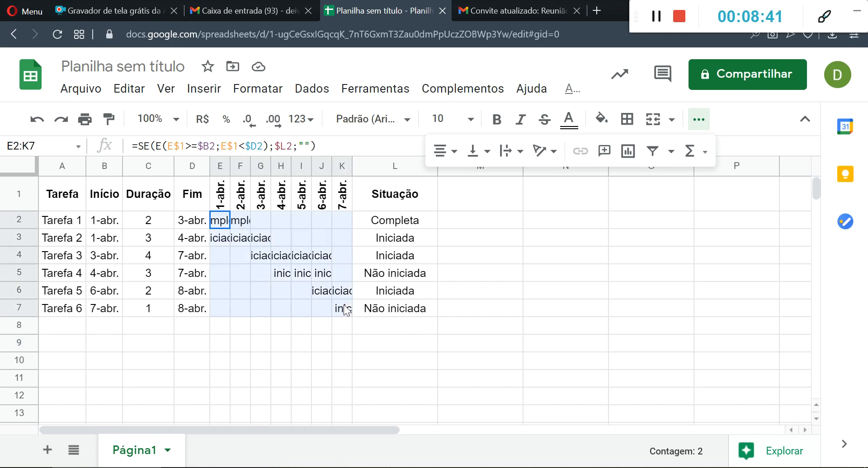
click(239, 92)
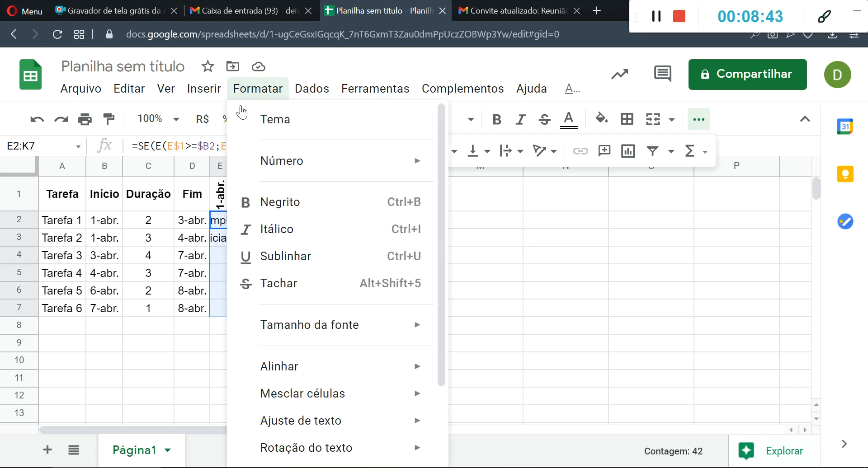
scroll(300, 309, down, 3)
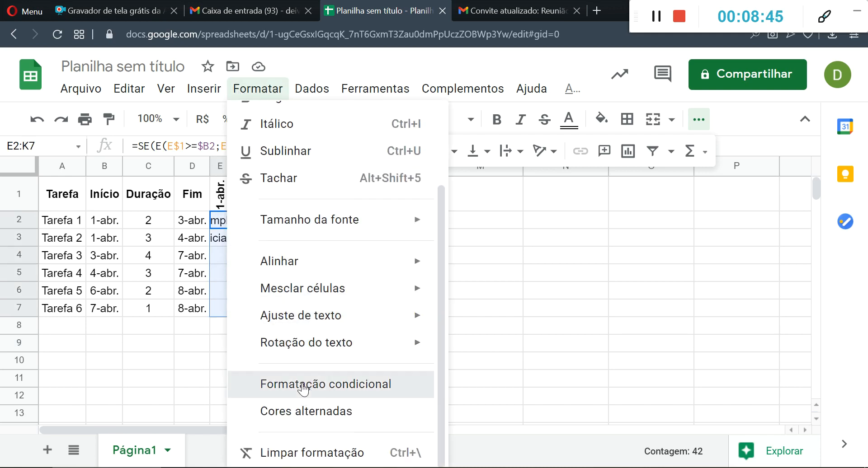
click(302, 384)
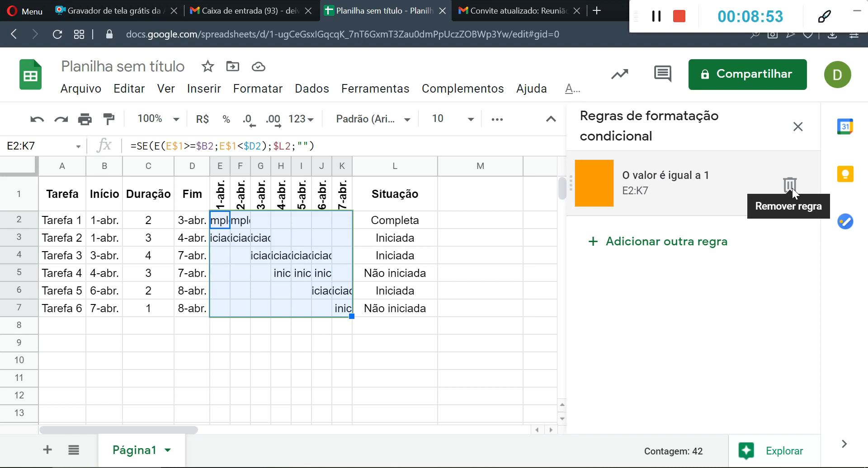
click(717, 190)
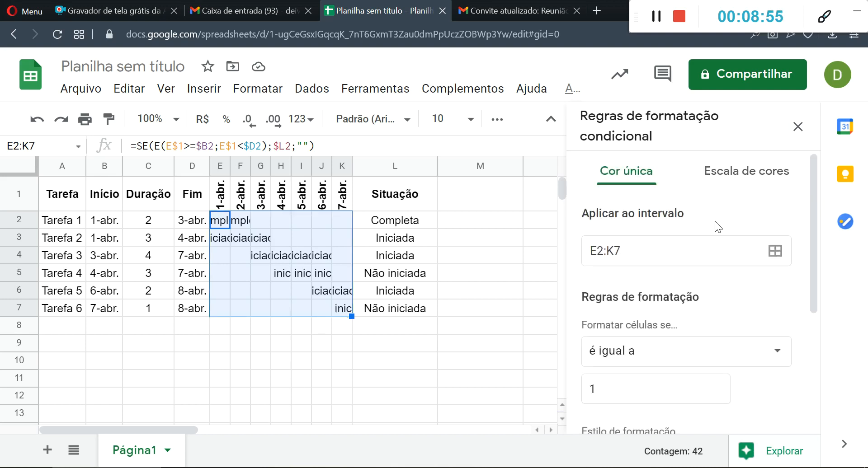
scroll(717, 229, down, 2)
click(798, 127)
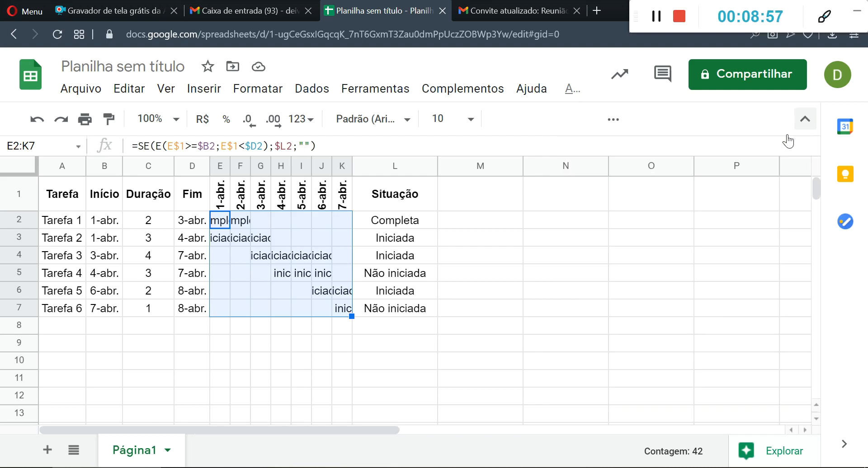
- Change the comparison value of the existing "é igual a" conditional formatting rule on E2:K7 to Completa
click(255, 92)
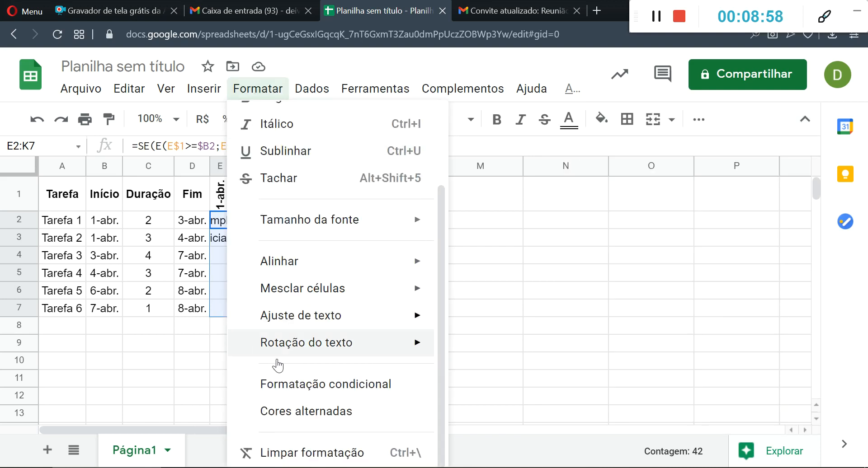
click(299, 383)
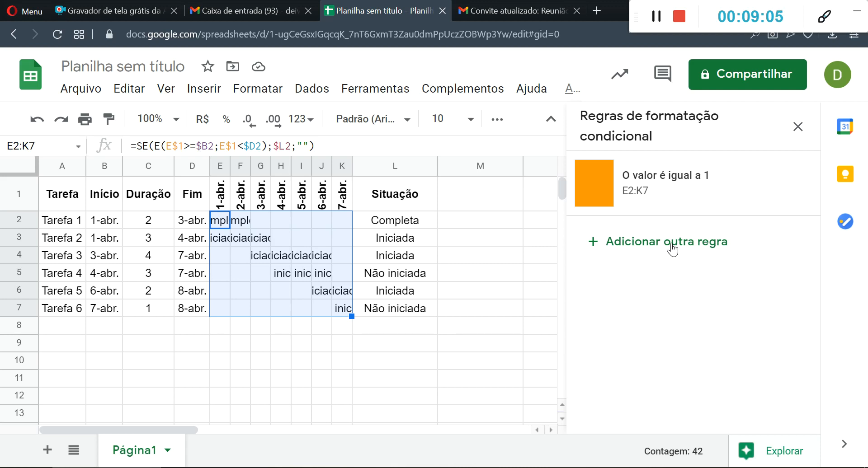
click(698, 202)
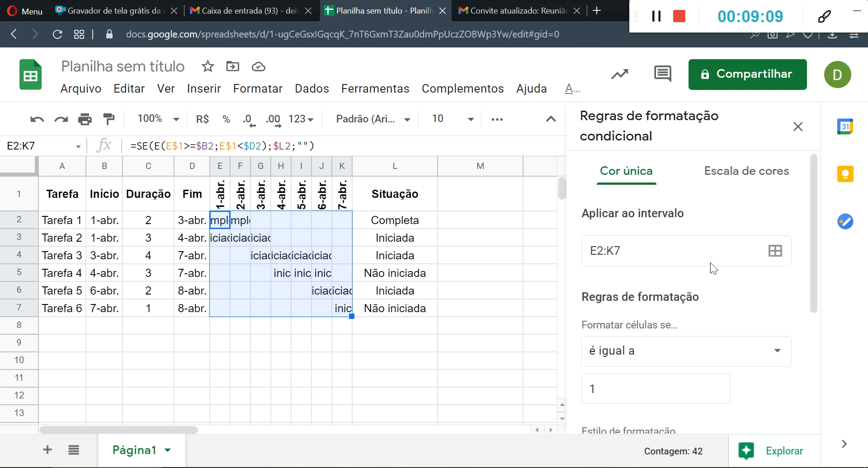
scroll(709, 264, down, 2)
scroll(710, 267, down, 3)
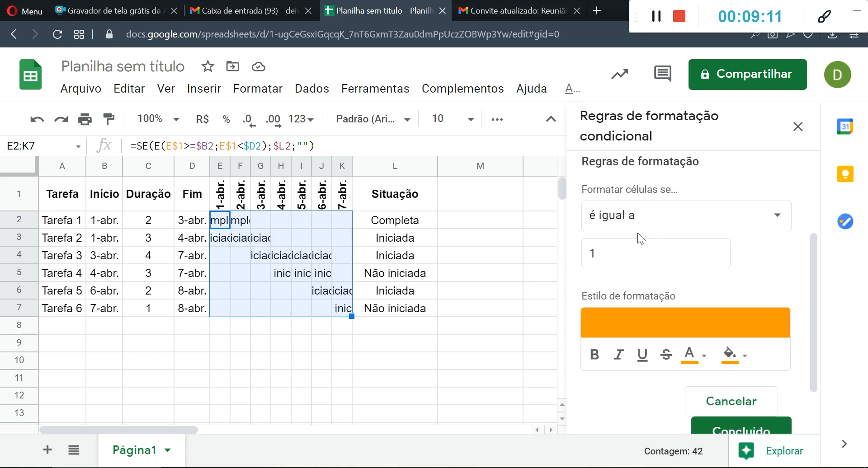
scroll(616, 208, up, 3)
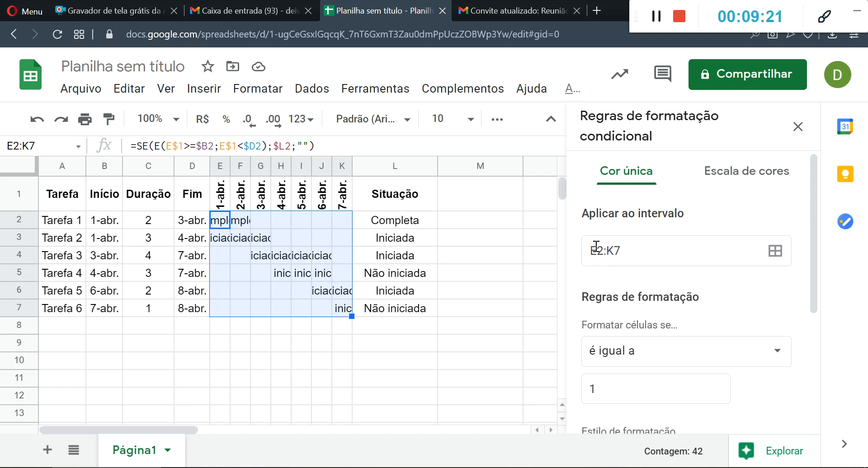
scroll(620, 255, down, 2)
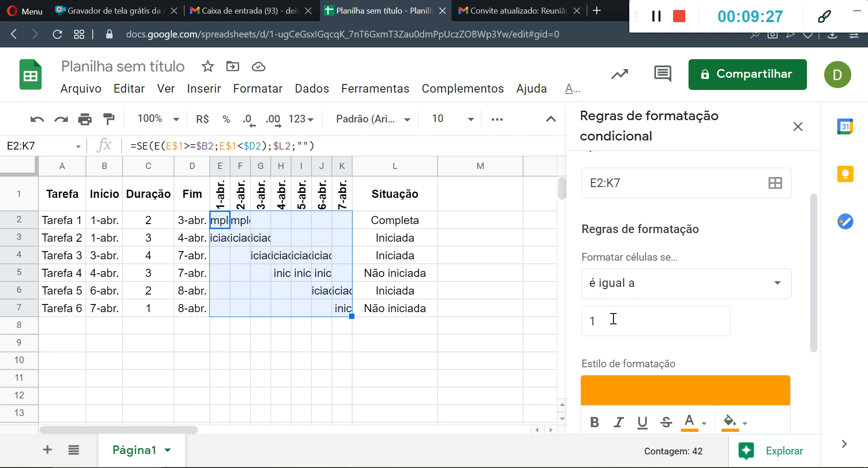
scroll(614, 319, down, 2)
click(615, 253)
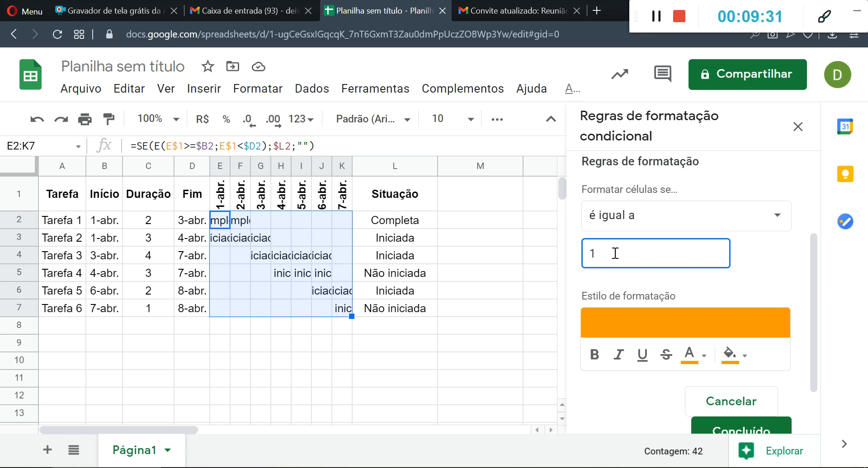
key(BackSpace)
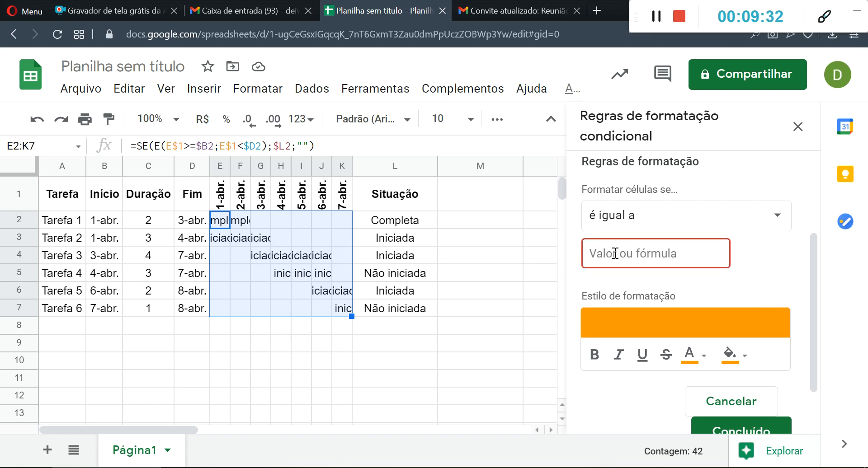
text(Completa)
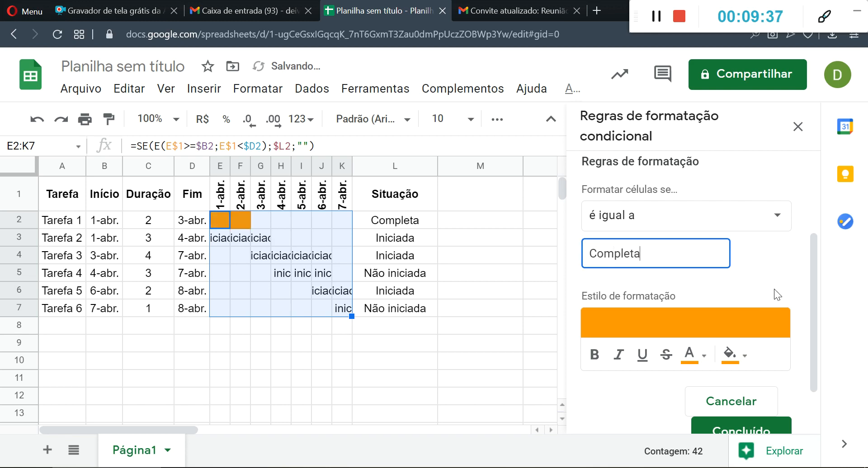
- Give the Completa rule a bright green fill and matching green text, and save the rule
scroll(743, 271, down, 2)
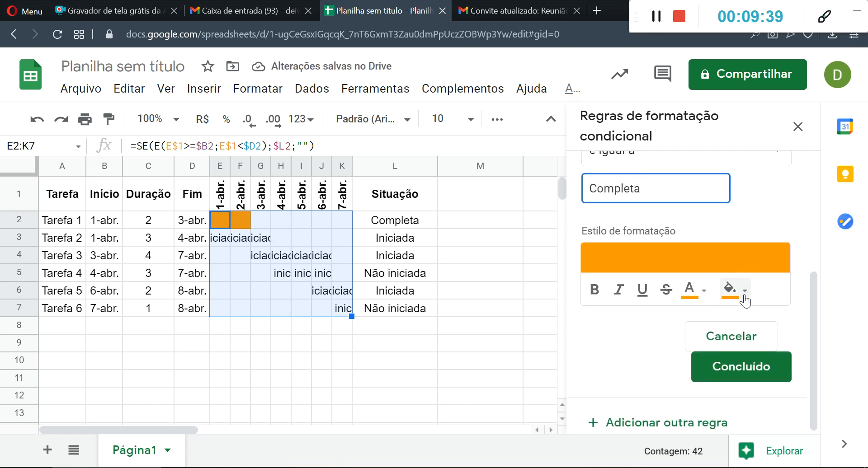
click(743, 290)
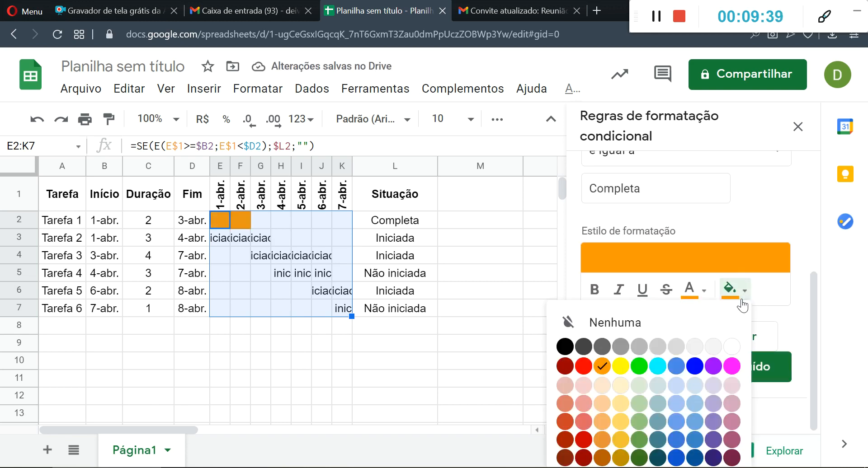
click(639, 364)
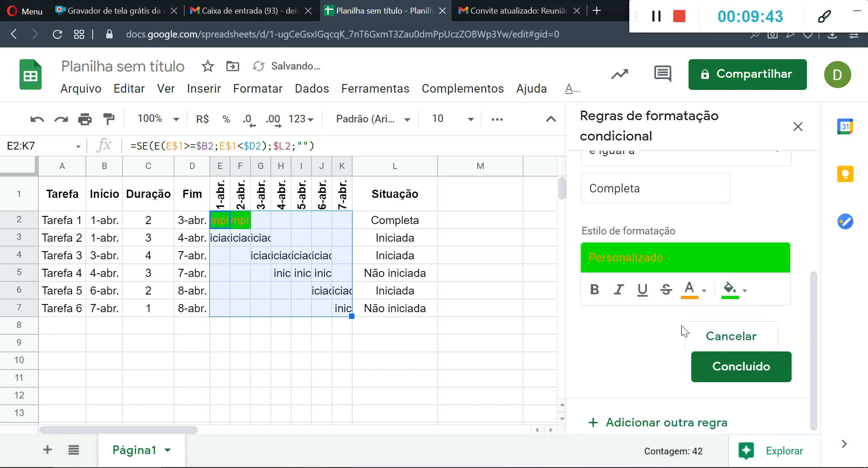
click(696, 297)
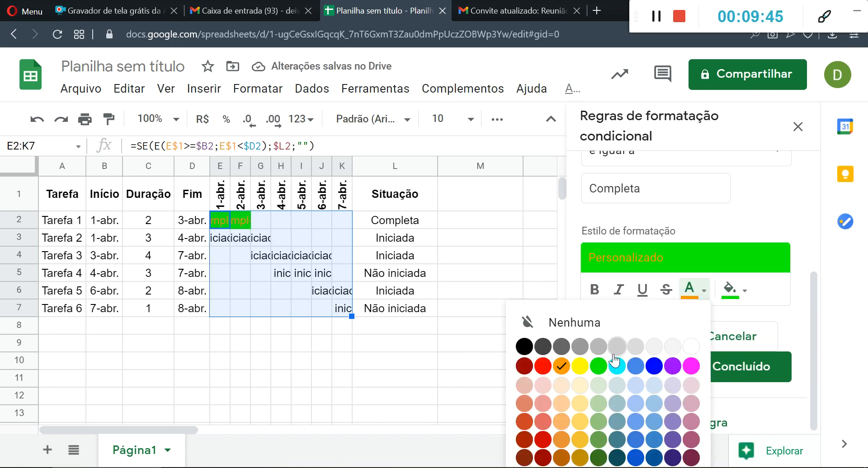
click(597, 366)
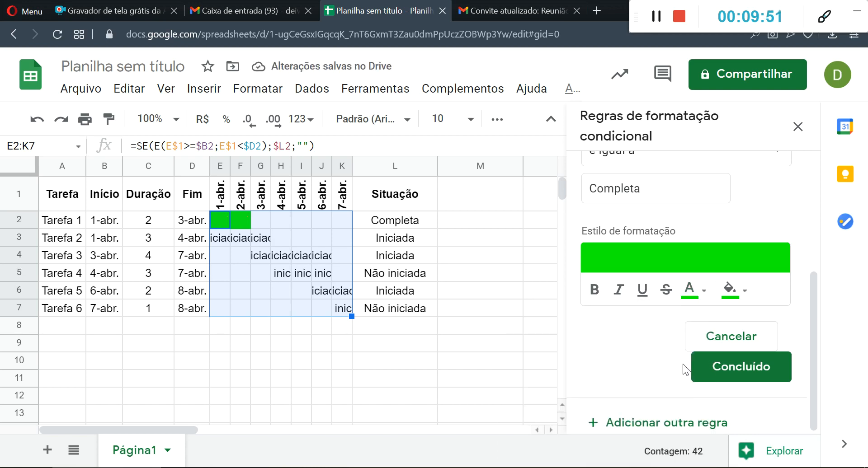
click(708, 371)
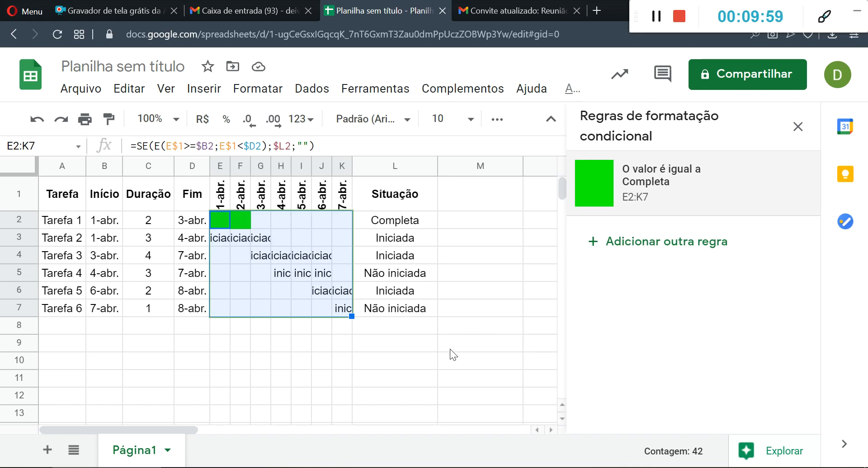
- Add another conditional formatting rule for E2:K7 with the condition "é igual a" and the value Iniciada
click(620, 242)
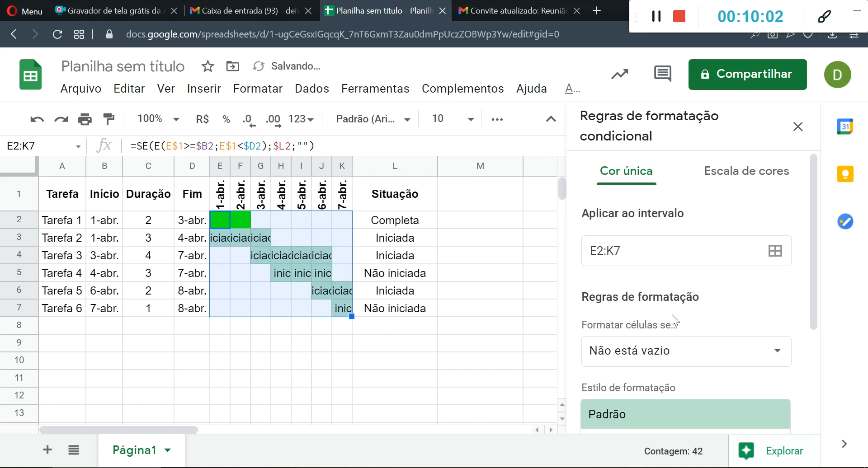
click(776, 284)
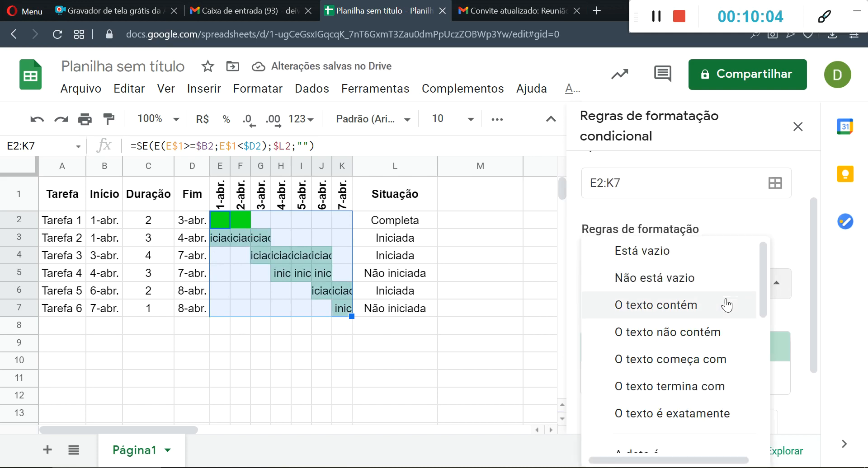
scroll(725, 306, down, 8)
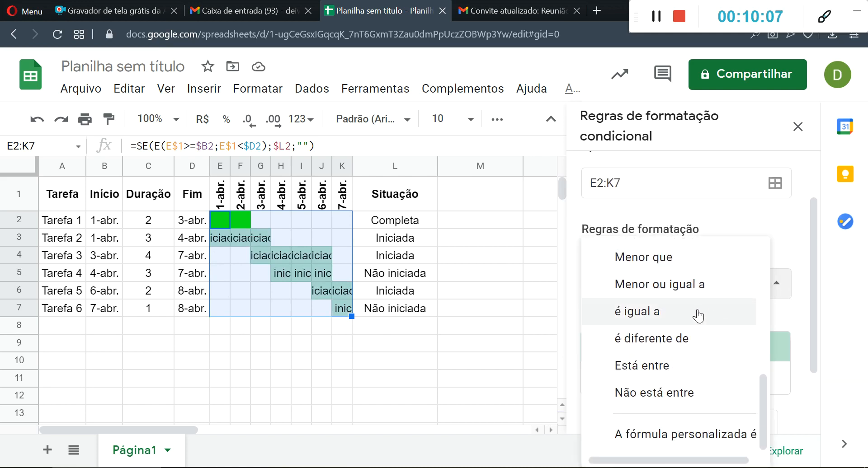
scroll(651, 339, up, 7)
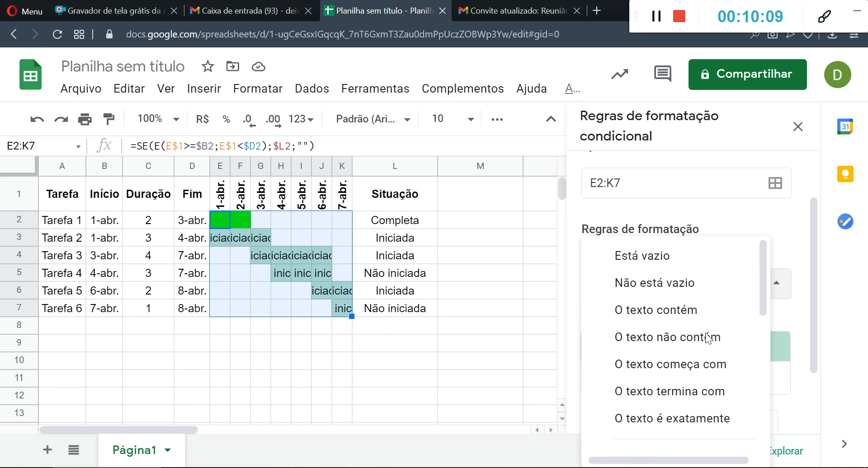
scroll(708, 338, down, 3)
scroll(707, 338, down, 3)
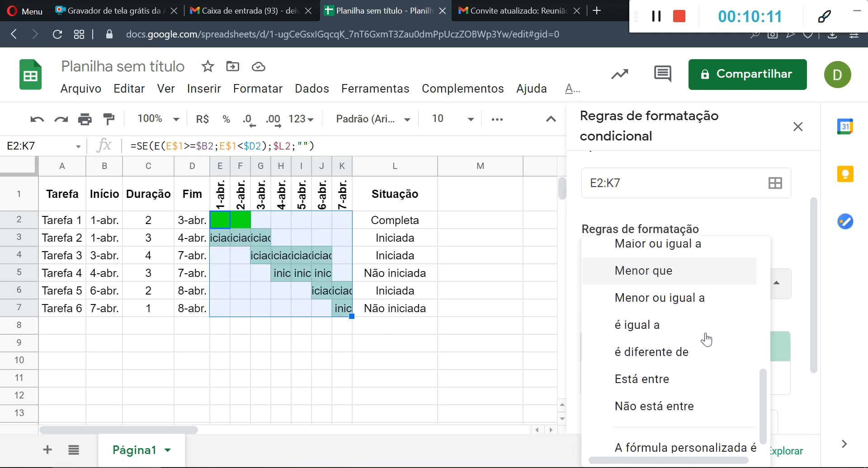
click(671, 320)
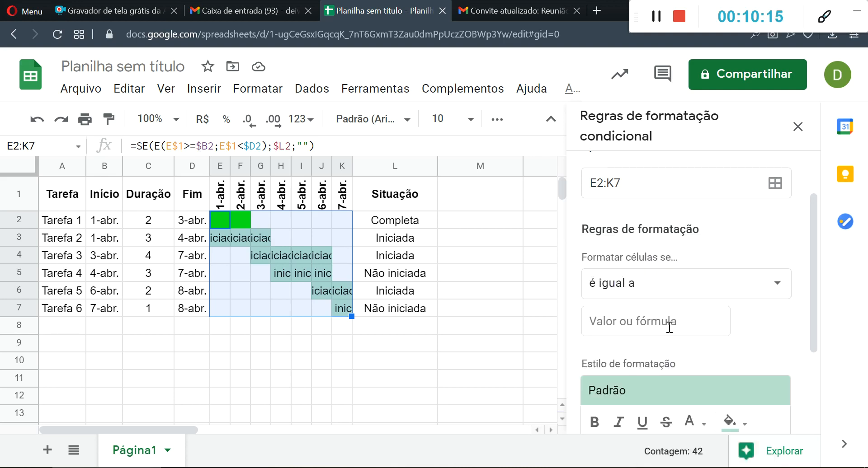
click(645, 329)
text(I)
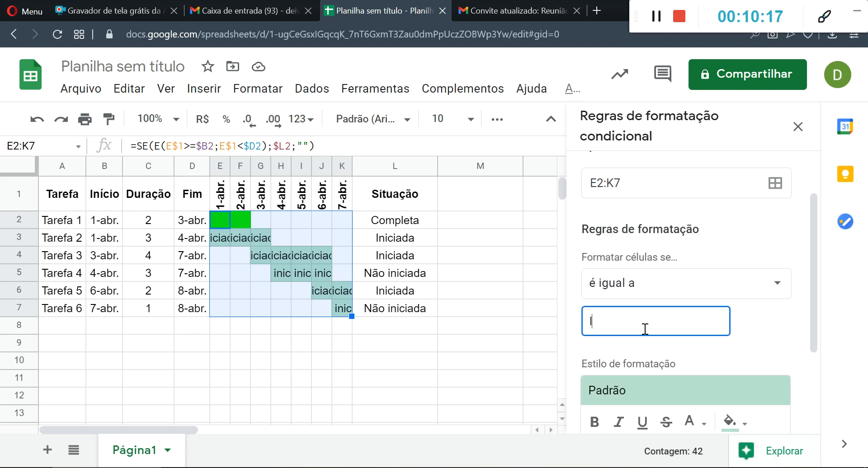
text(niciada)
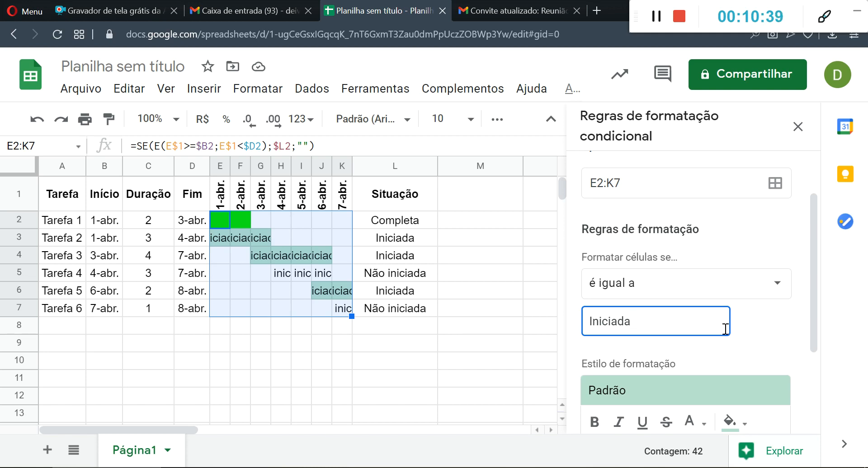
- Give the Iniciada rule a yellow fill and matching yellow text, and save the rule
scroll(771, 307, down, 3)
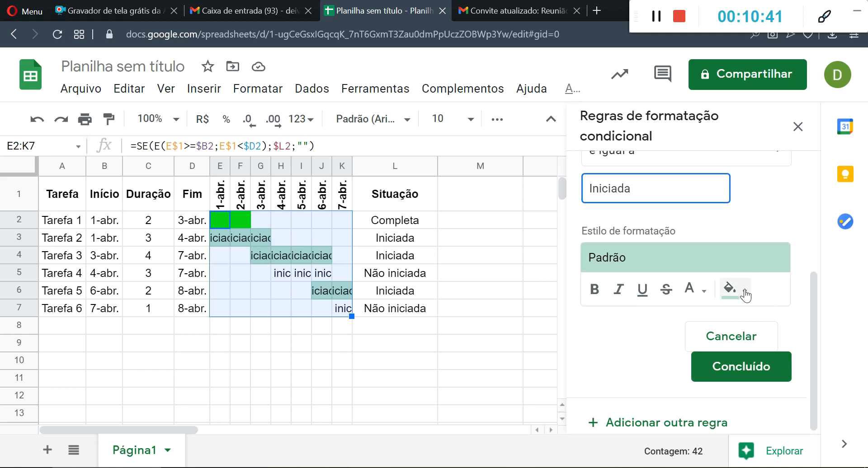
click(744, 295)
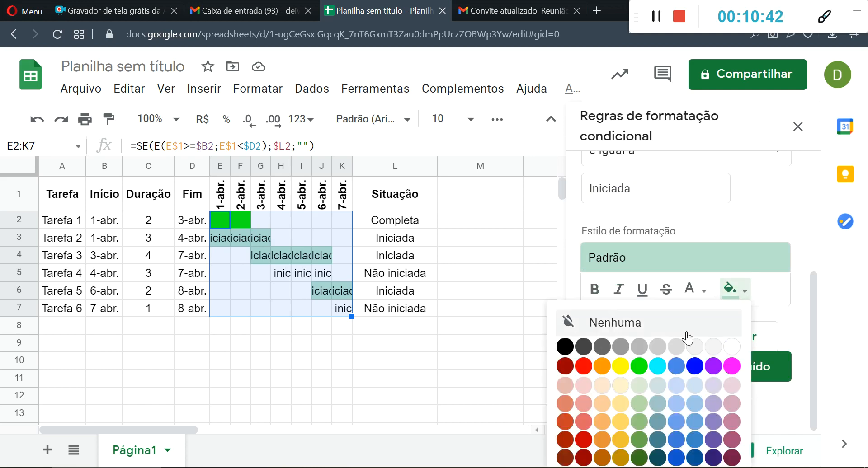
click(620, 367)
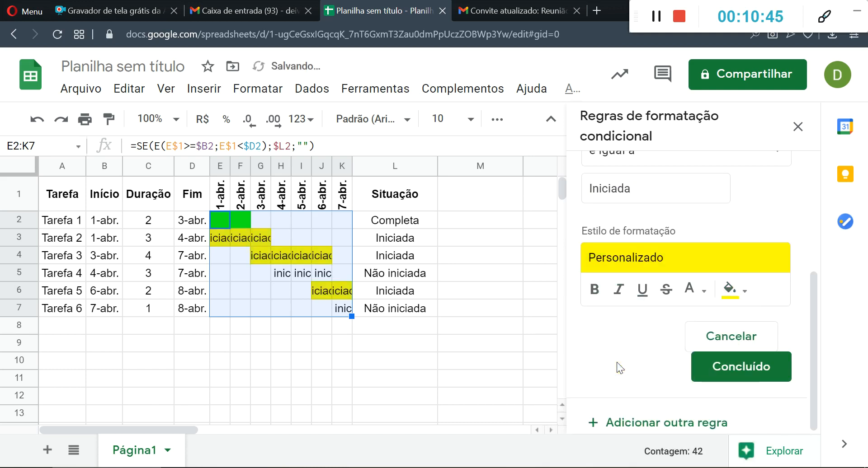
click(691, 289)
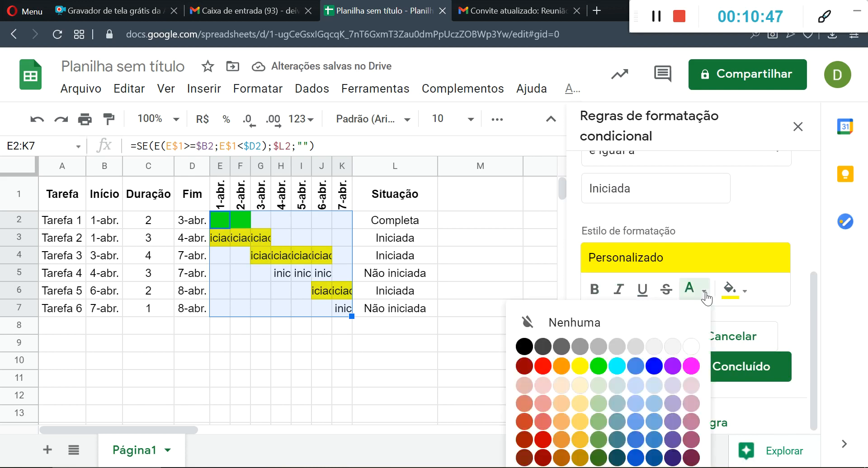
click(579, 365)
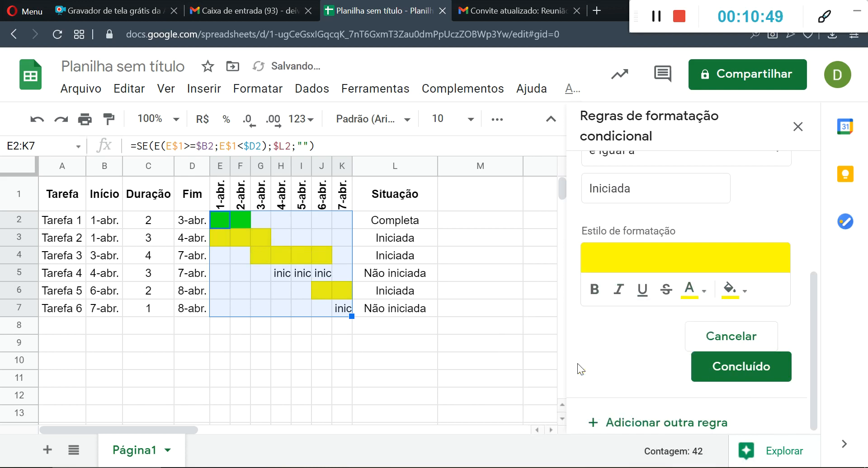
click(715, 379)
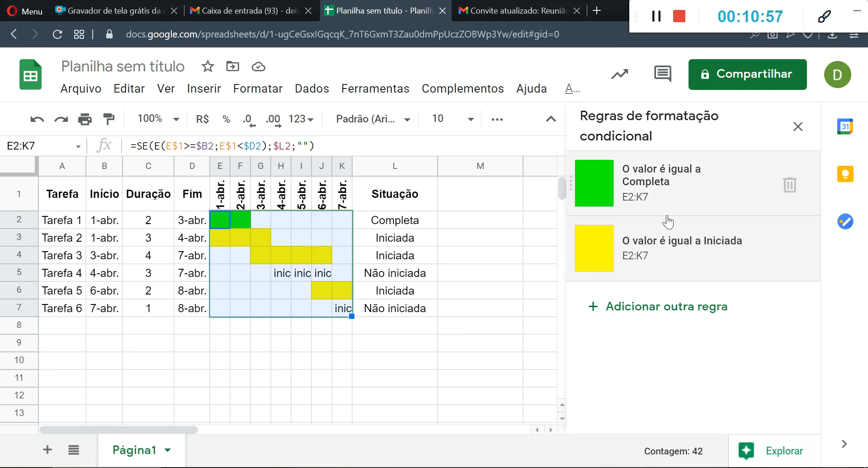
- Add another conditional formatting rule for E2:K7 with the condition "é igual a" and the value Não iniciada
click(593, 308)
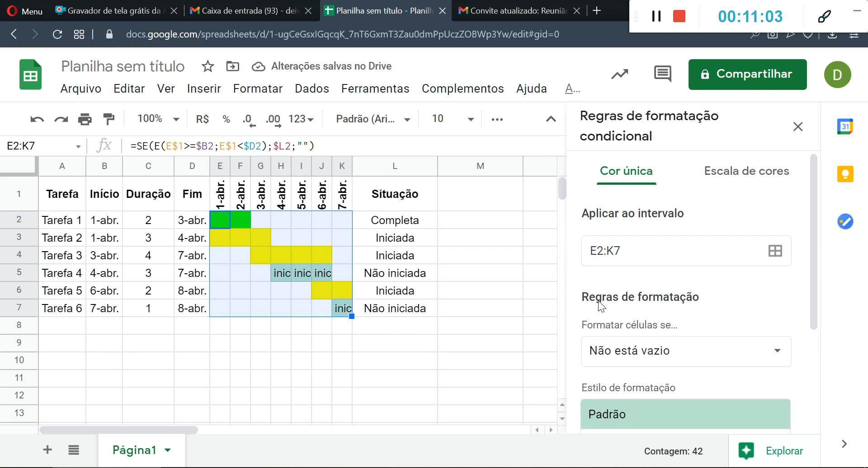
scroll(680, 285, down, 3)
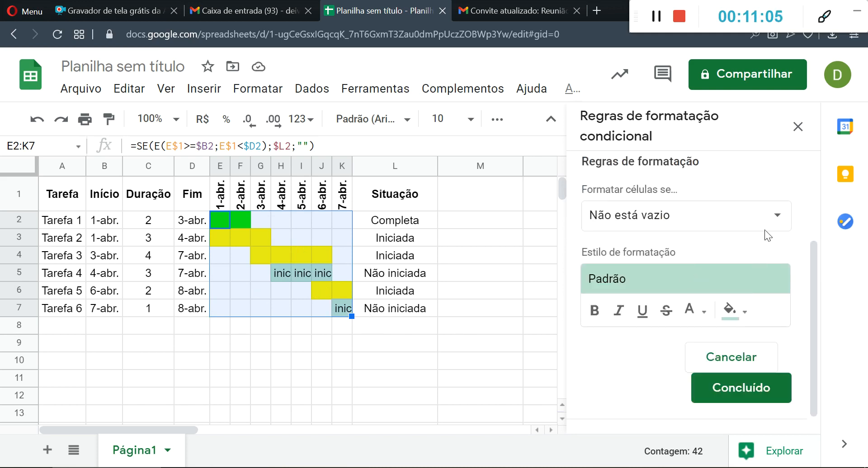
click(778, 221)
scroll(720, 277, down, 5)
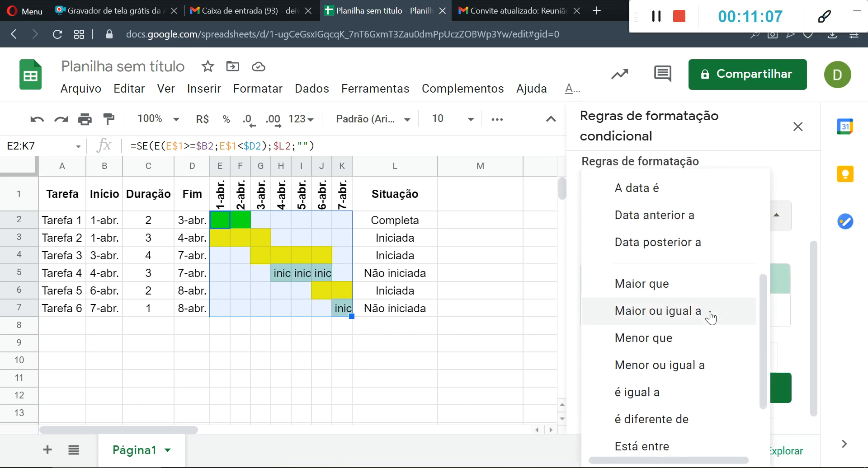
click(641, 393)
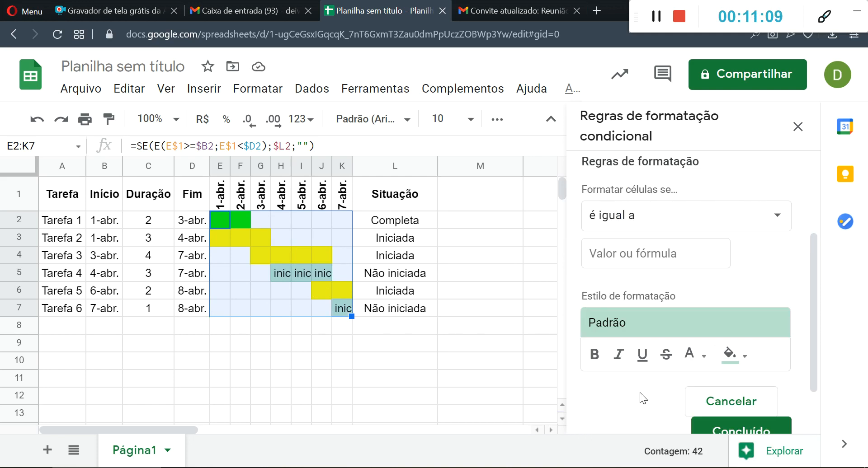
click(696, 258)
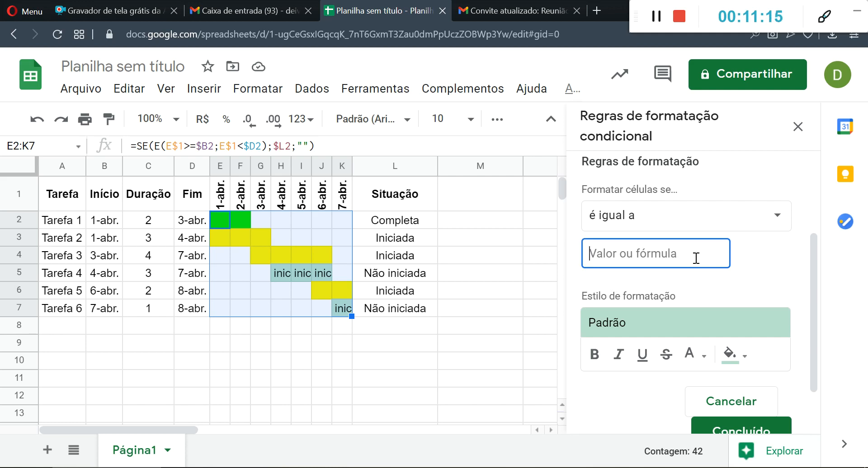
text(Não )
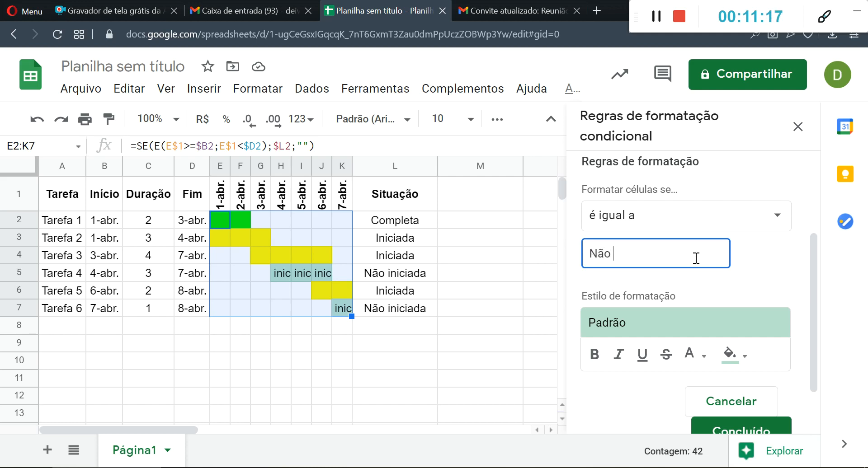
text(iniciada)
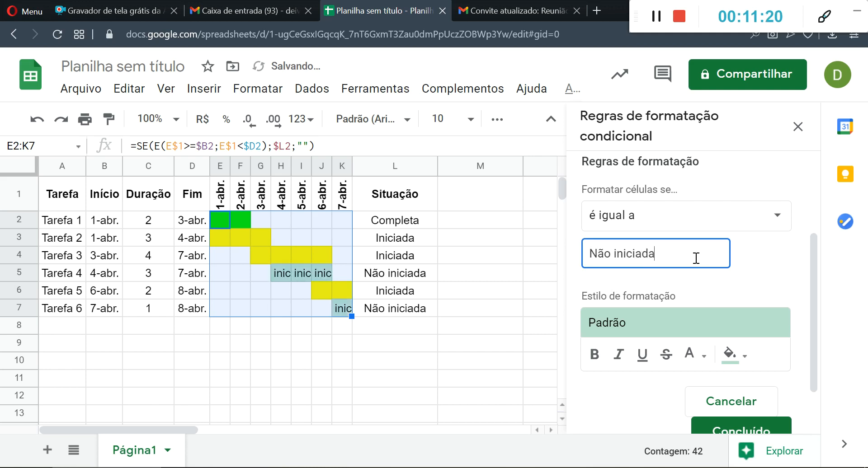
- Give the Não iniciada rule an orange fill and matching orange text, save it, and close the conditional formatting rules
click(746, 357)
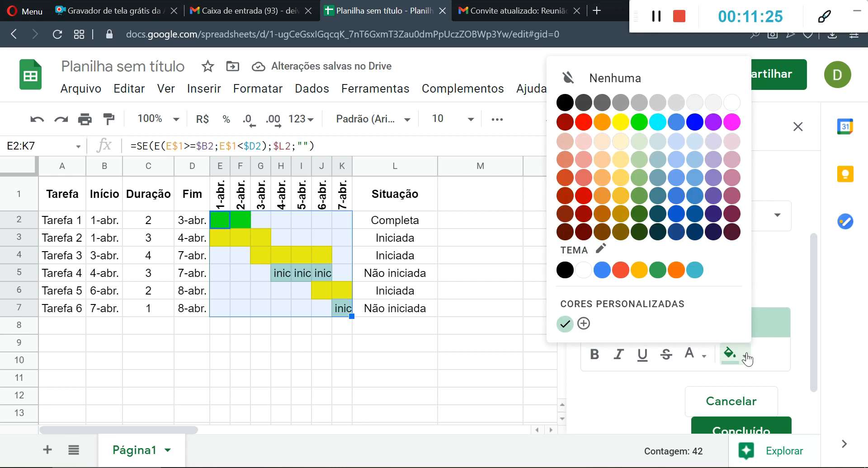
click(673, 271)
click(702, 357)
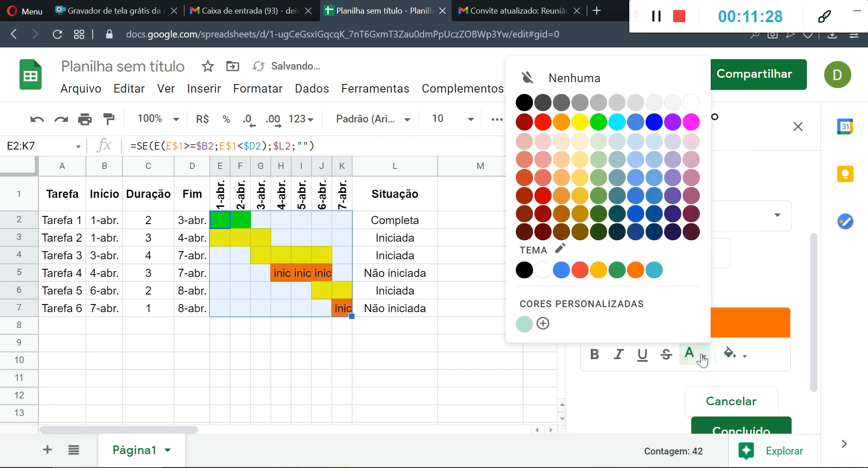
click(635, 271)
click(698, 428)
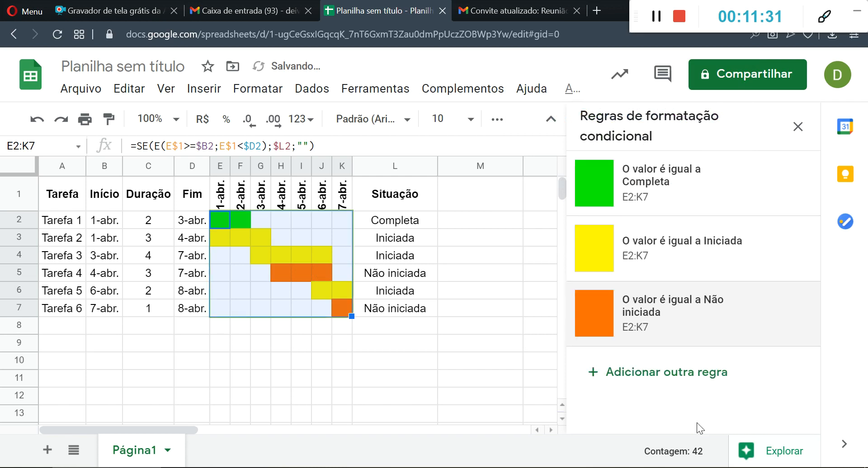
click(797, 127)
- Hide the sheet's gridlines
click(536, 292)
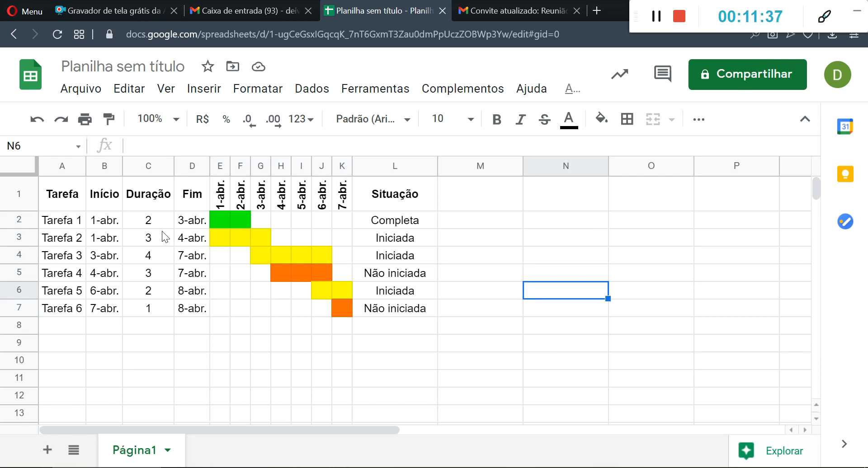
click(166, 88)
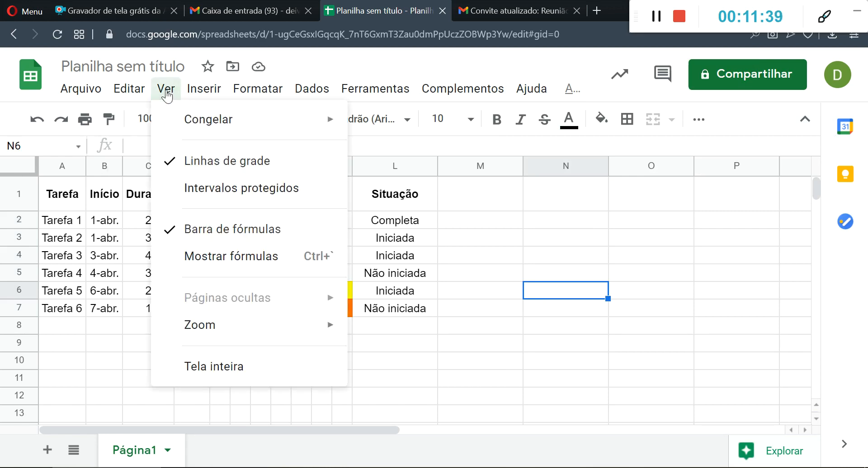
click(228, 168)
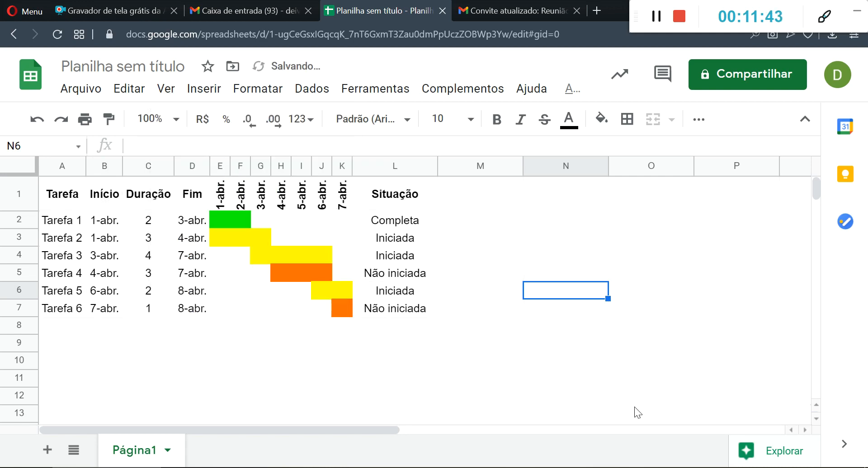
- Examine the finished Gantt table and compare each task's Situação value in L2:L7 with its bar colour
click(59, 186)
drag(173, 227, 418, 310)
click(580, 313)
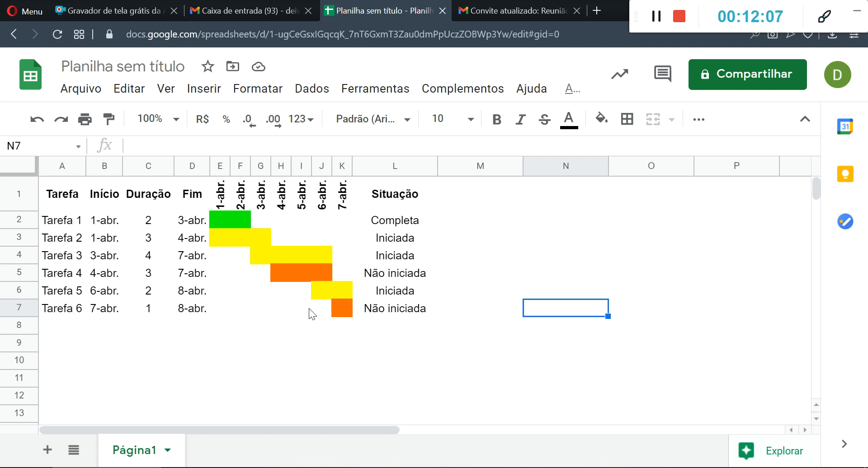
click(389, 229)
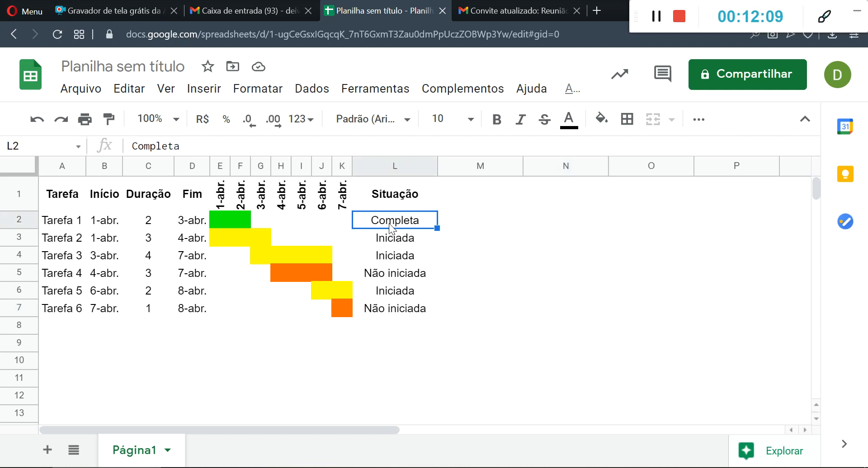
click(394, 238)
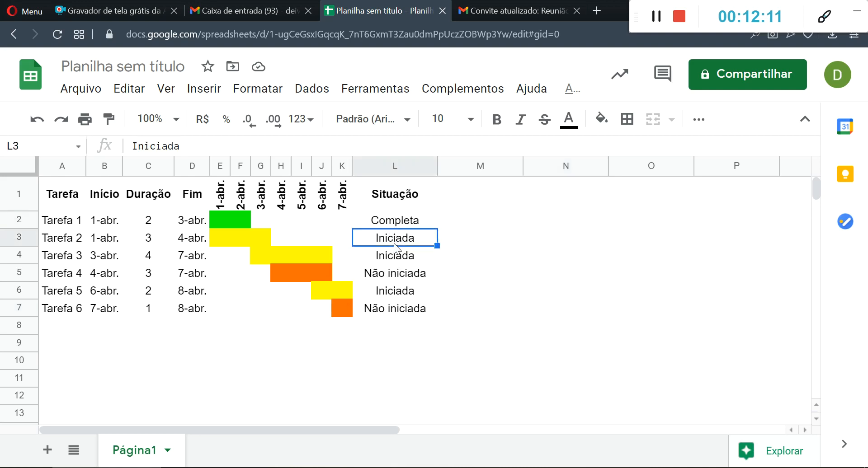
click(395, 256)
click(392, 273)
click(384, 292)
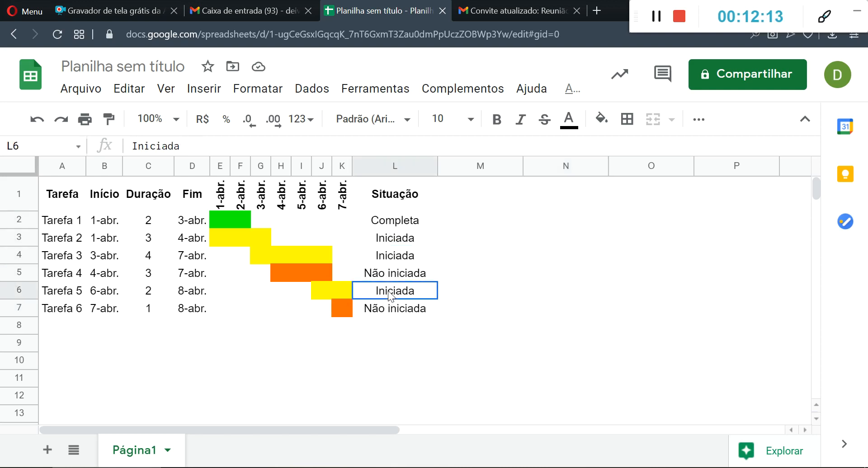
click(387, 319)
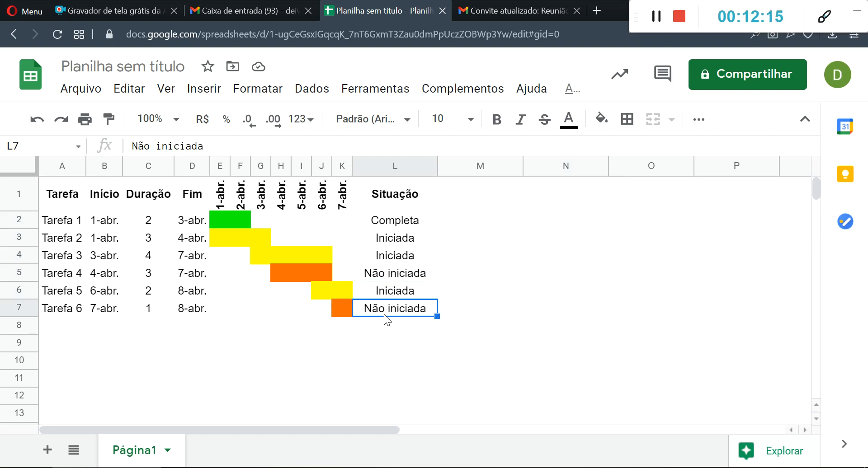
- Copy the Situação values in L2:L7 to M2:M7 and P2:P7
drag(391, 221, 398, 312)
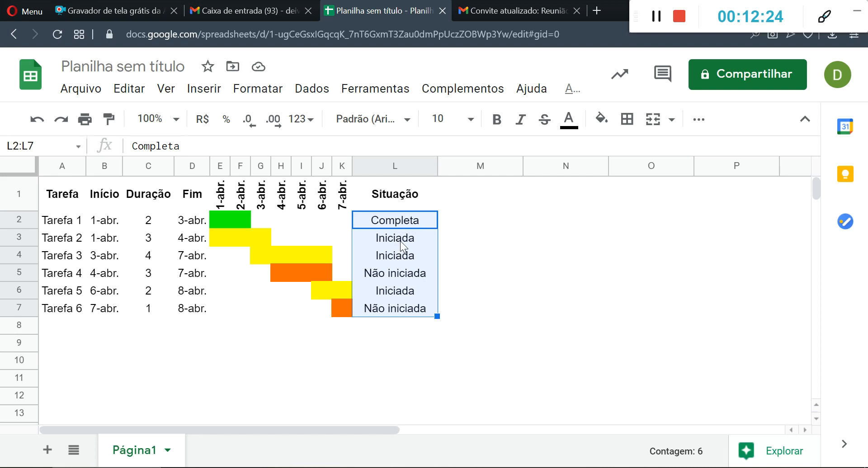
key(ctrl+c)
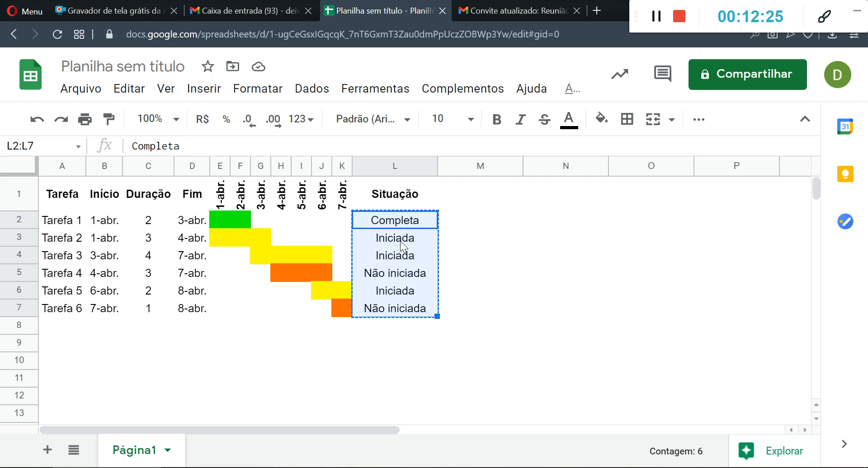
click(507, 226)
key(ctrl+v)
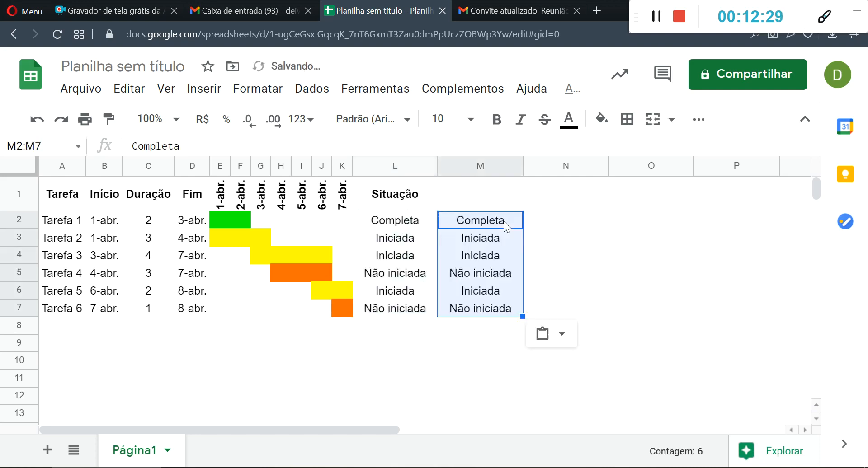
click(745, 213)
key(ctrl+v)
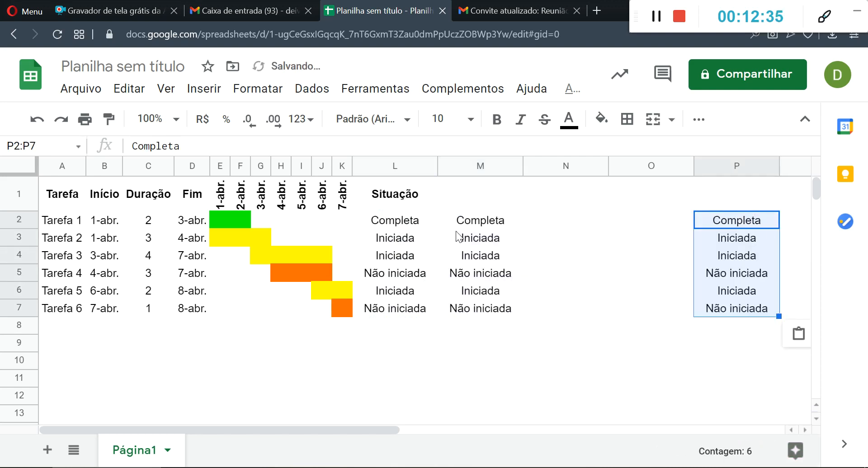
- Clear the Situação values in L2:L7 and check how the formula in E2 depends on L2
drag(400, 223, 388, 309)
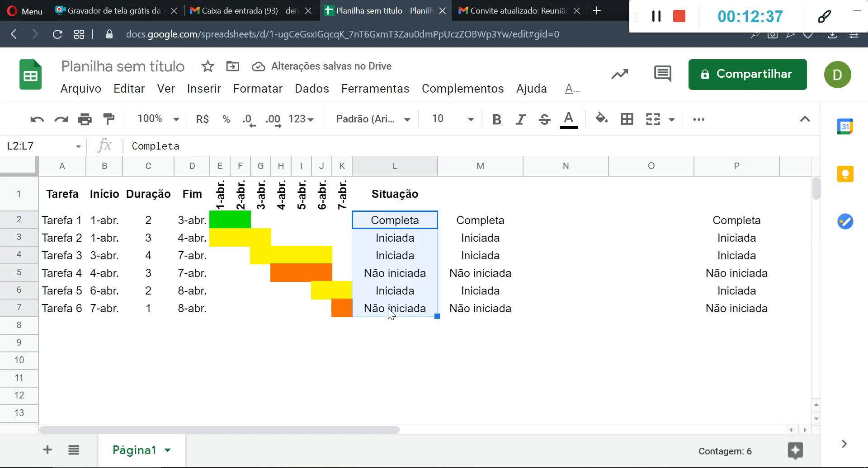
key(Delete)
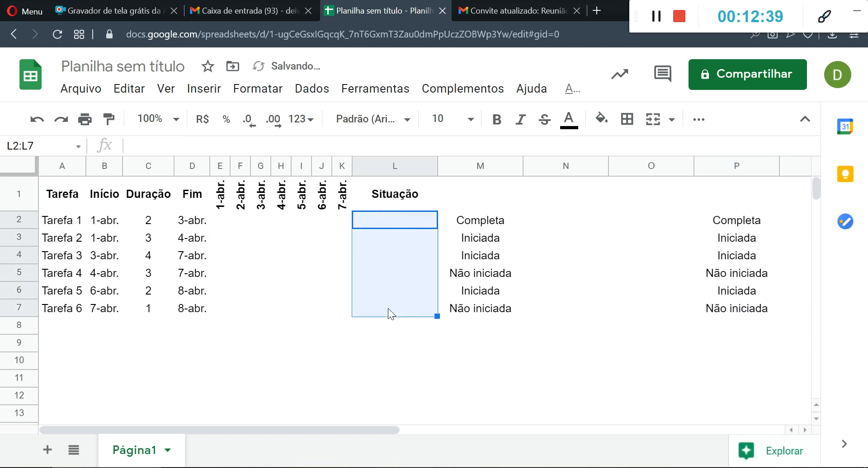
click(365, 346)
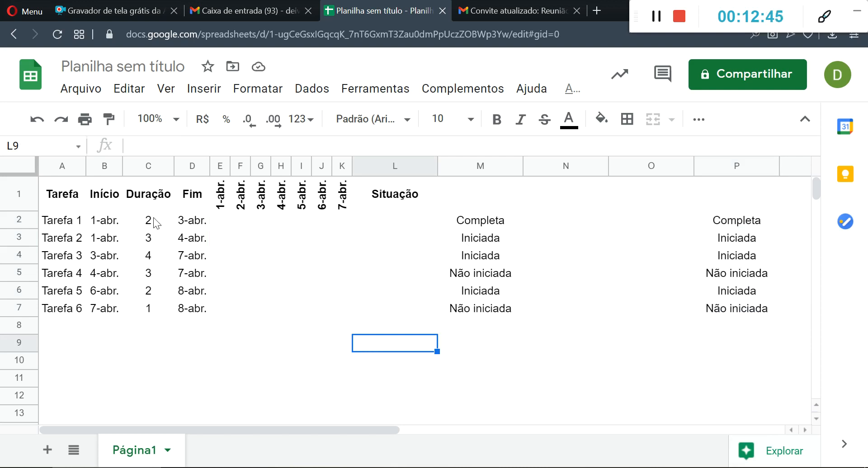
click(220, 222)
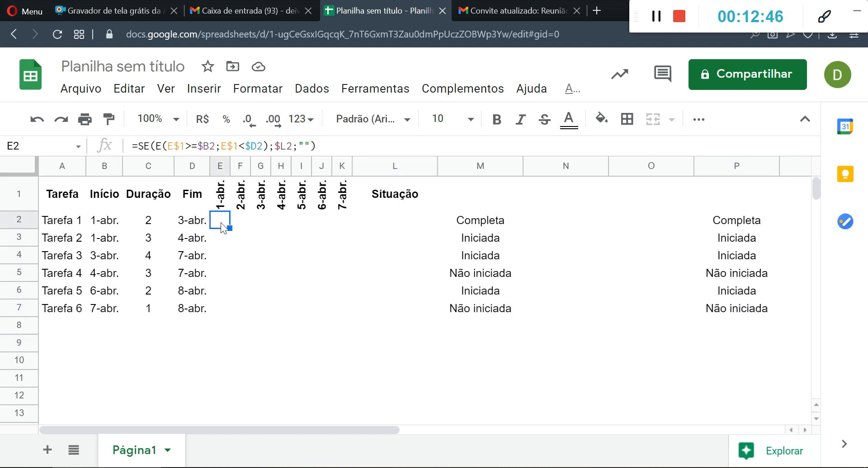
click(383, 226)
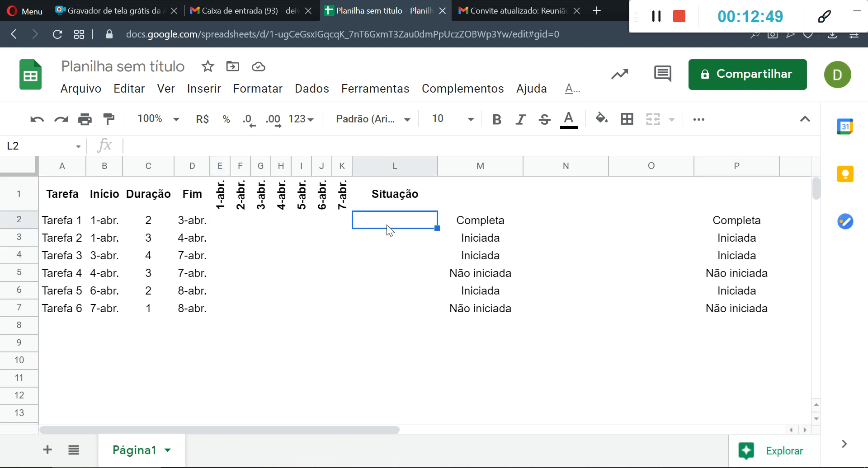
click(226, 222)
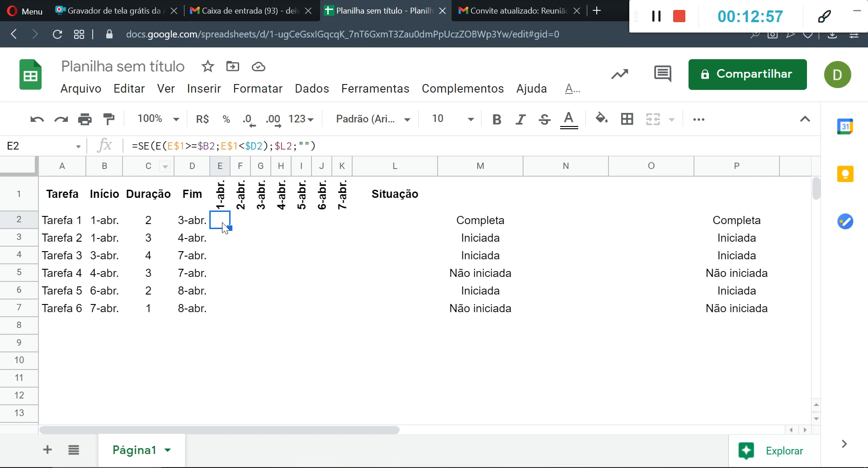
- Enter não iniciada in L2 and fill it down to L7
click(398, 227)
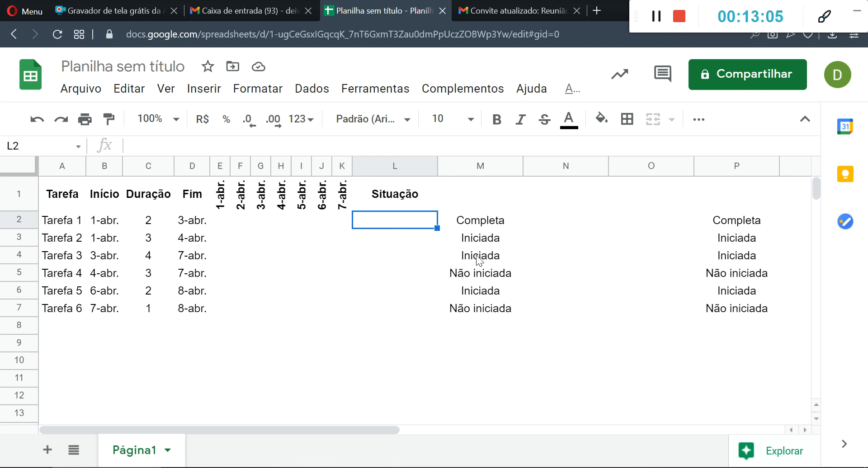
text(não i)
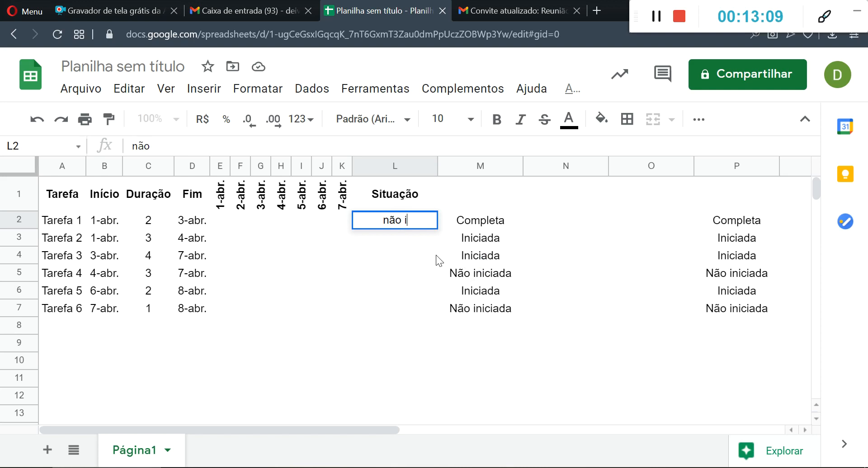
text(niciada)
key(Return)
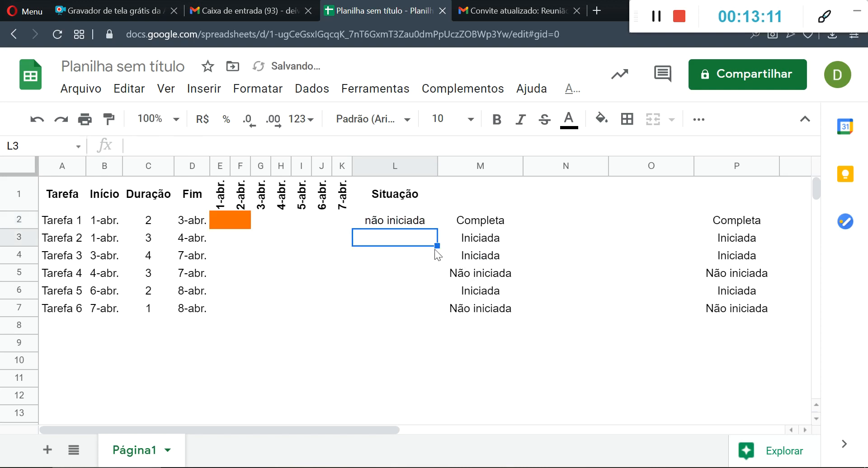
click(412, 218)
drag(436, 229, 435, 308)
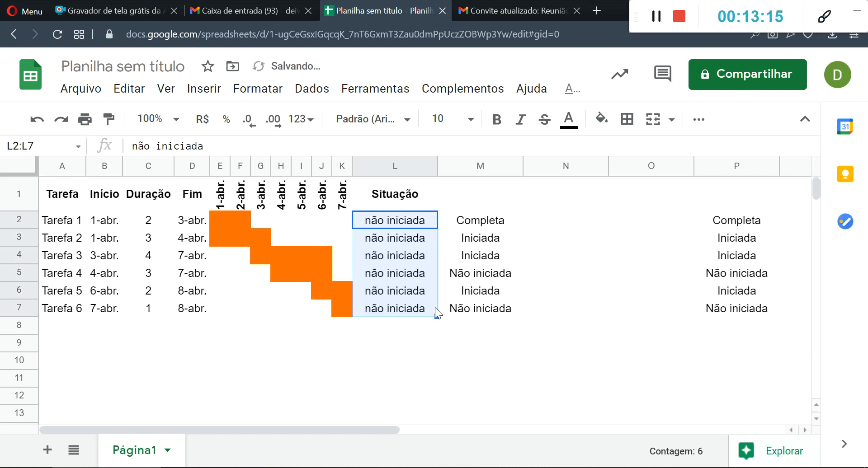
- Clear the não iniciada test entries from L2:L7 and select L2
key(Delete)
click(441, 349)
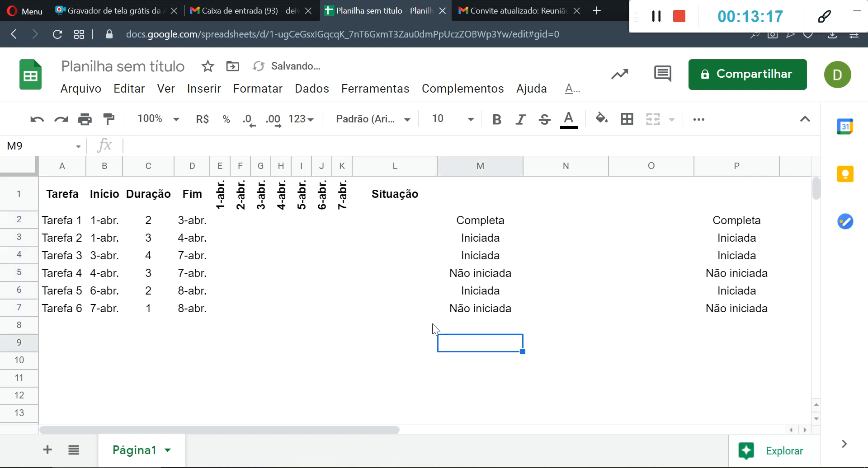
drag(397, 223, 390, 314)
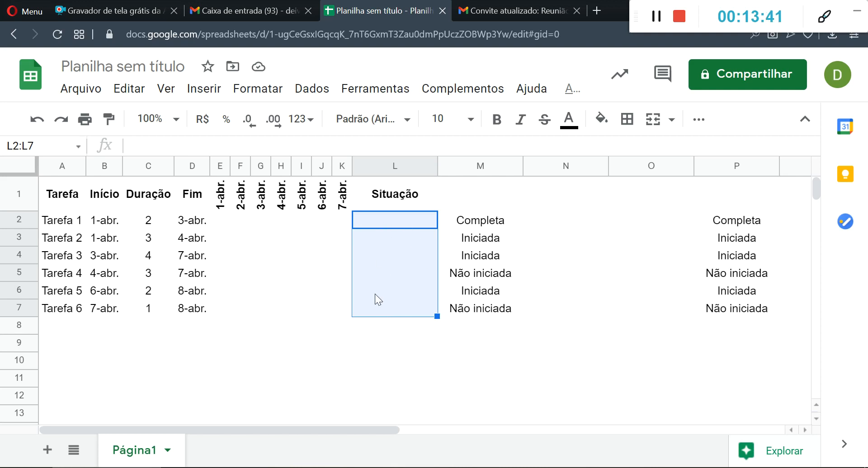
click(391, 357)
click(378, 225)
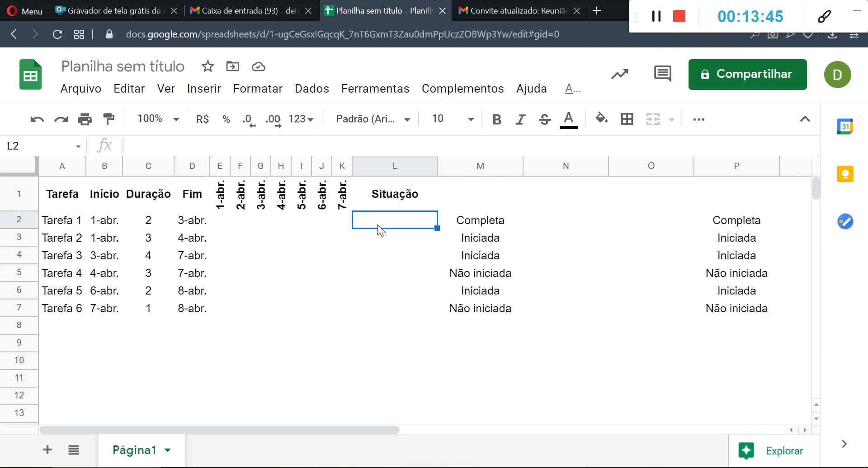
- Enter Completo as a test Situação for Tarefa 1 in L2
text(Completo)
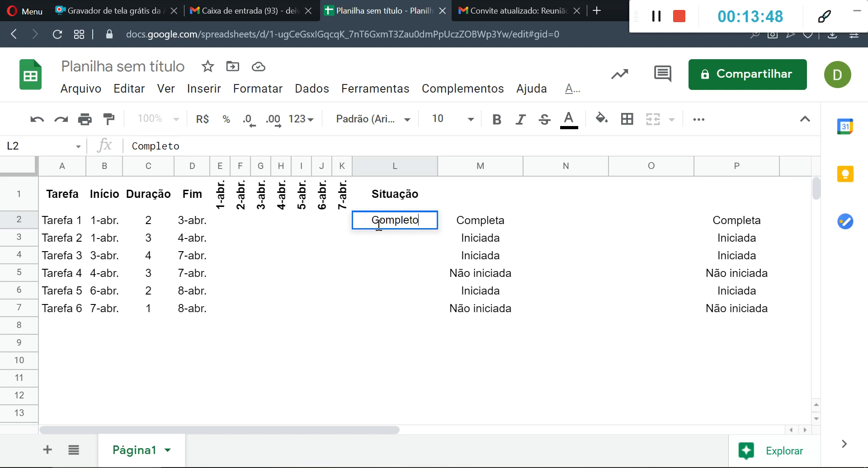
key(Return)
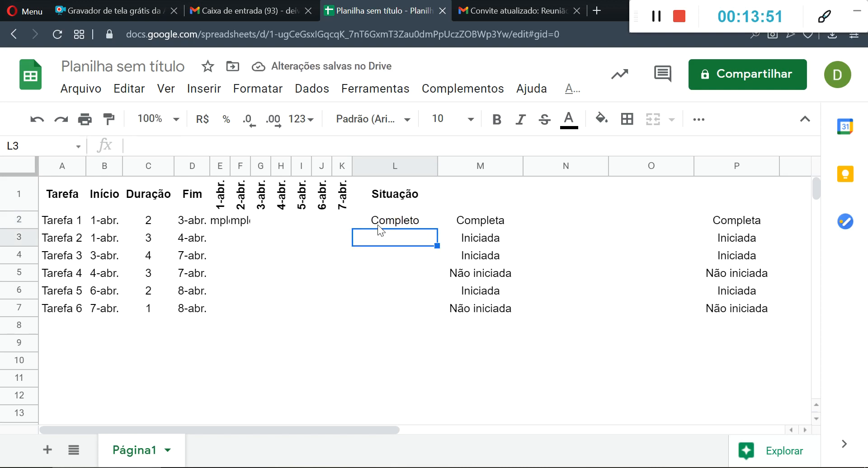
click(378, 224)
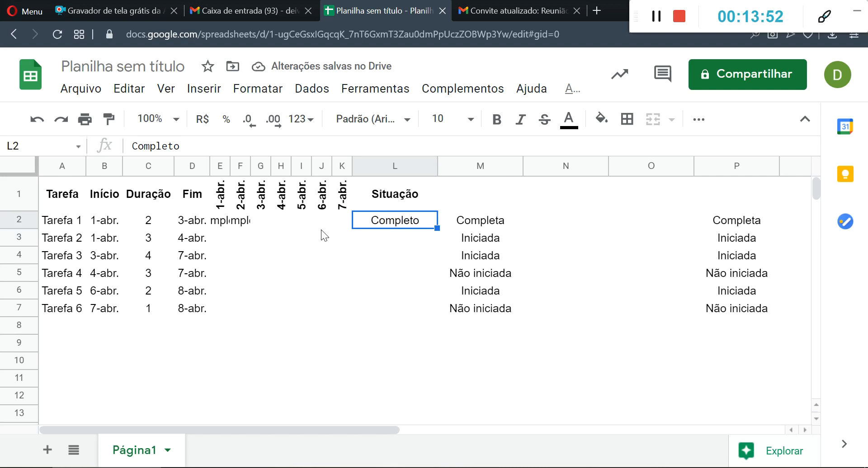
- Compare the day-cell formulas in E2 and F2 with the Situação text in L2
click(240, 224)
click(385, 223)
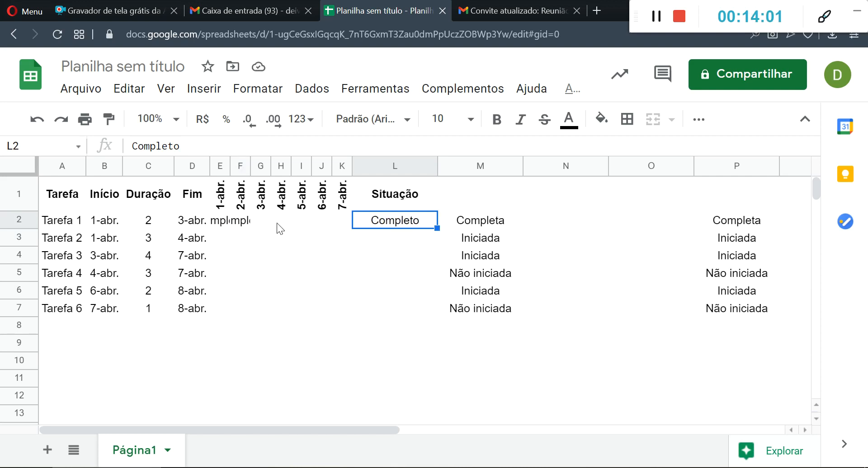
click(240, 222)
click(220, 220)
click(242, 220)
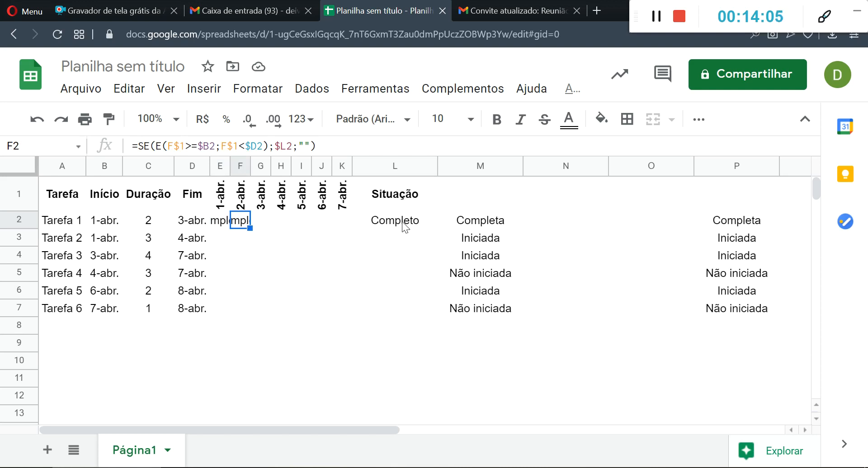
click(403, 224)
click(246, 223)
- Clear the Completo test entry from L2
click(383, 223)
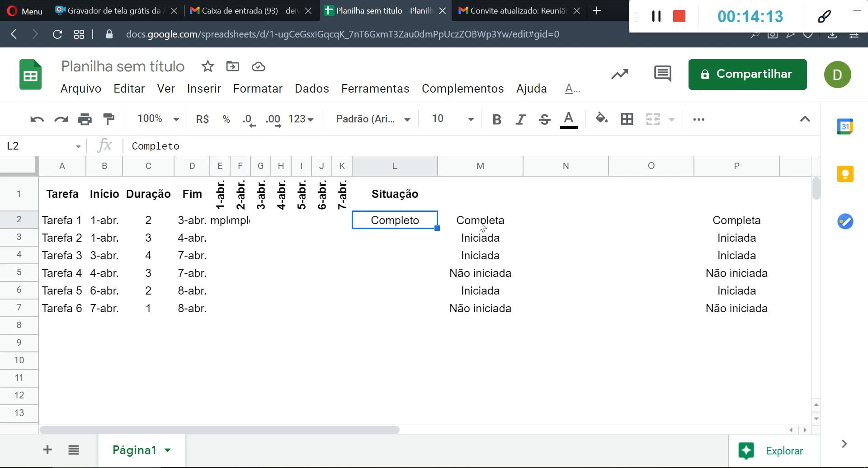
key(Delete)
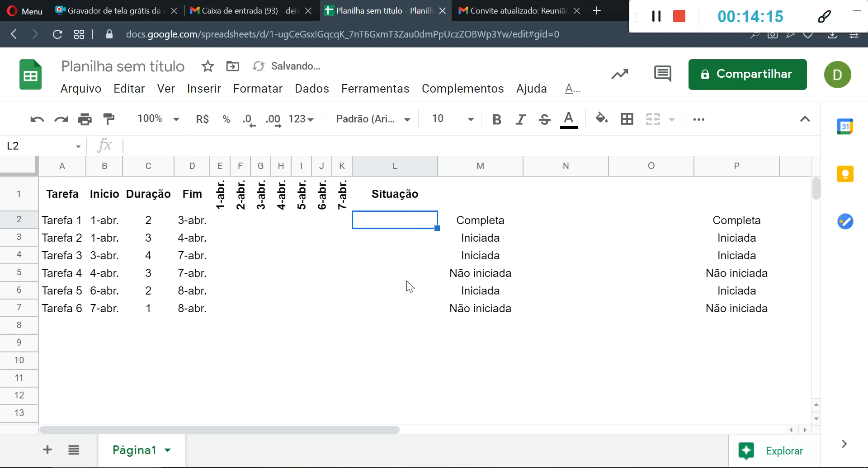
click(388, 281)
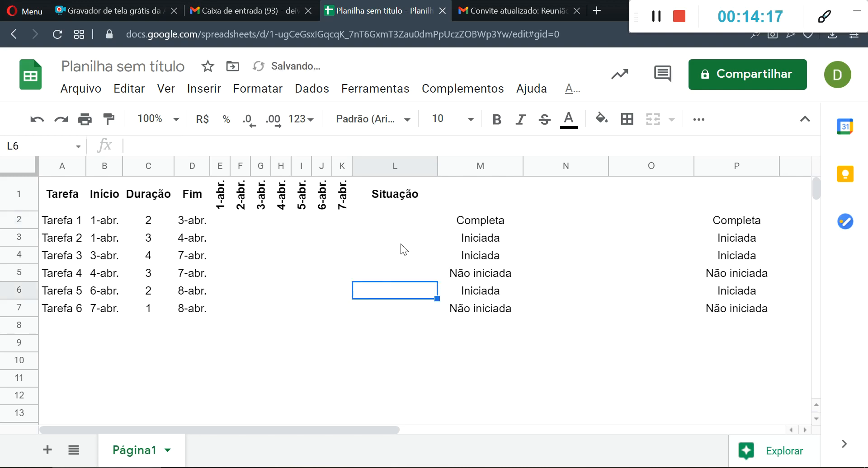
- Start a data validation rule for L2:L7 with Lista de um intervalo as the criterion
drag(398, 224, 389, 307)
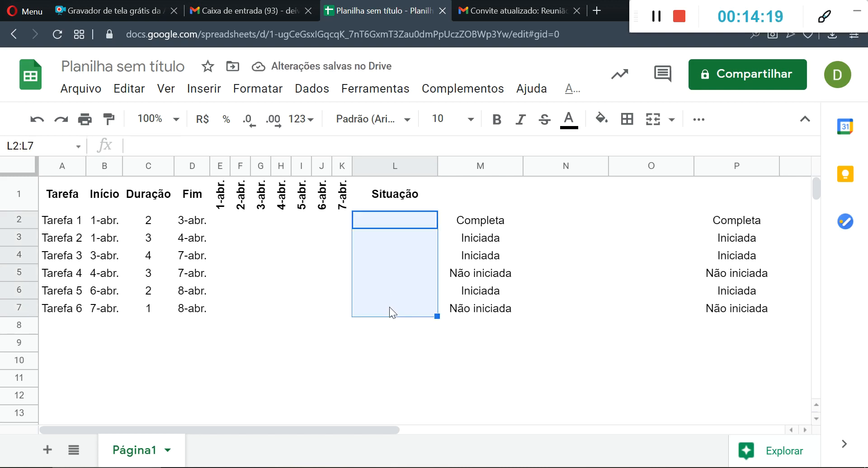
click(307, 91)
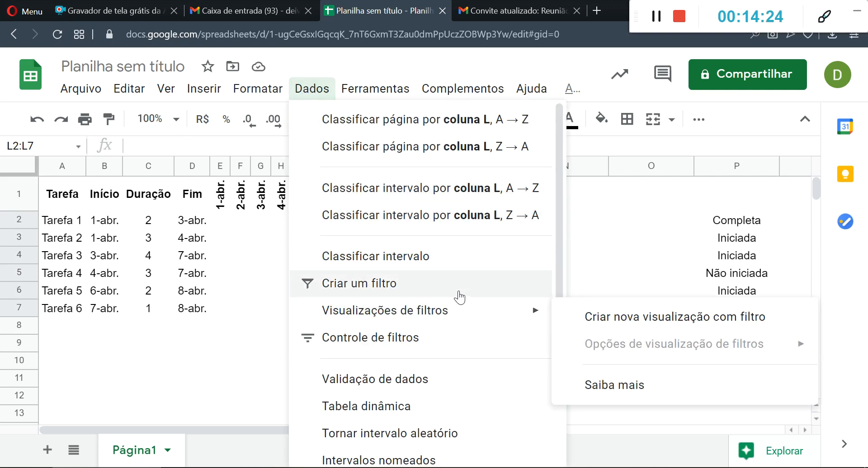
scroll(385, 335, down, 2)
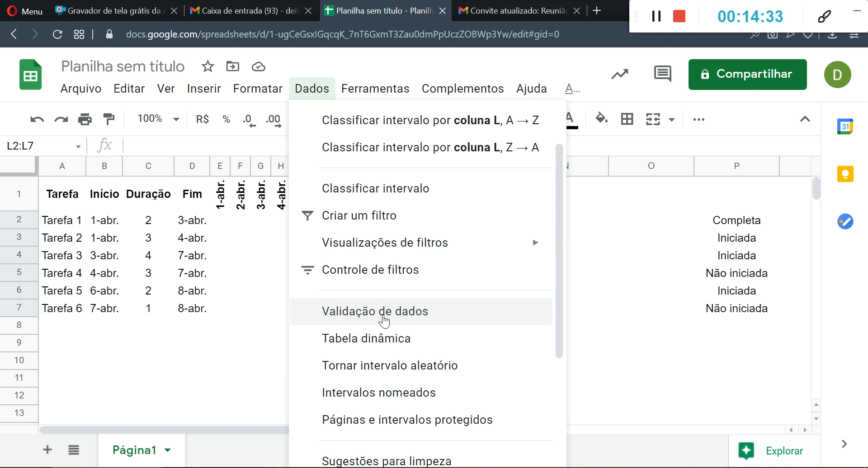
click(384, 317)
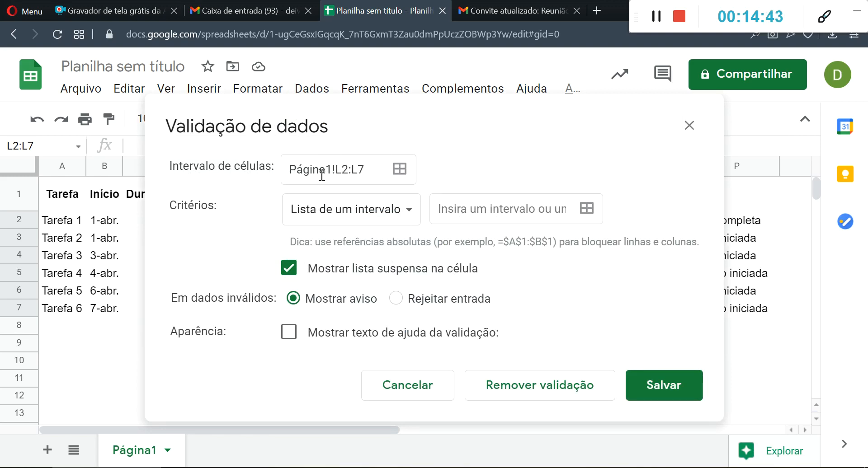
click(412, 212)
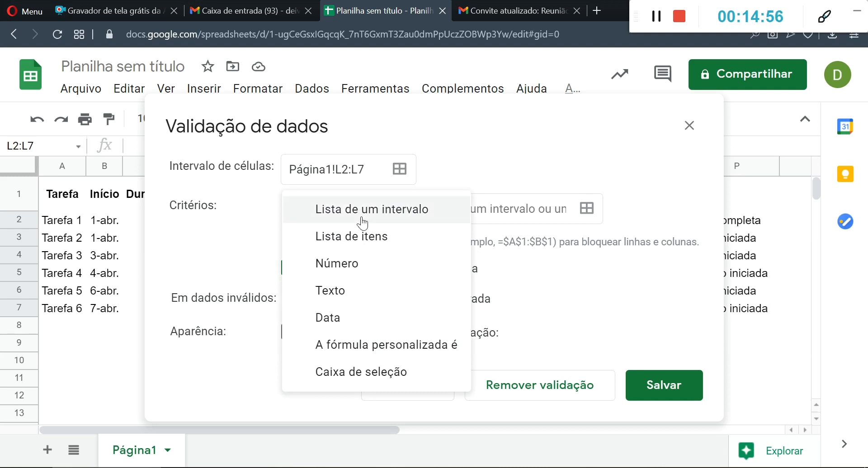
click(351, 239)
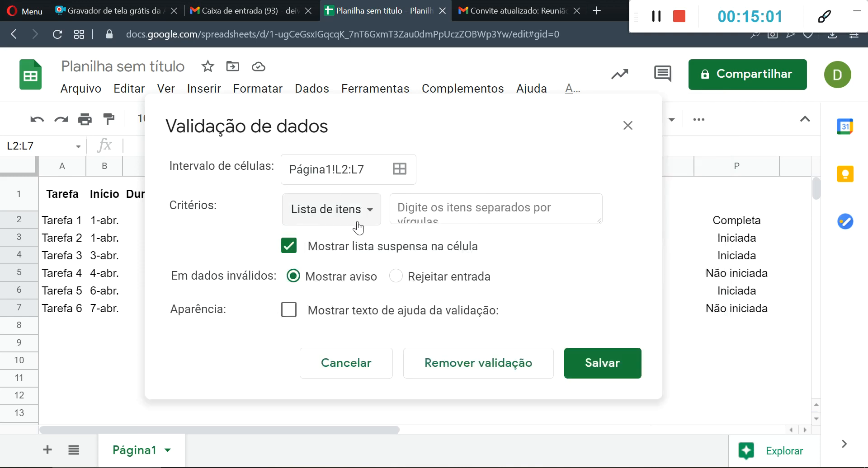
click(368, 210)
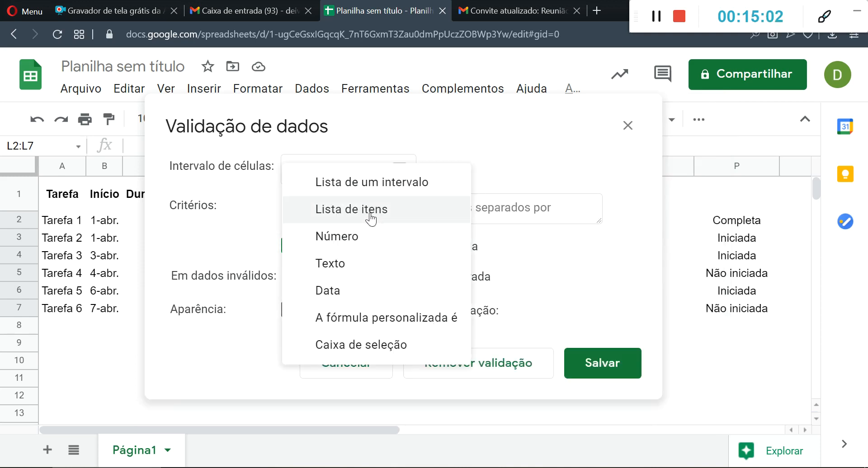
click(366, 184)
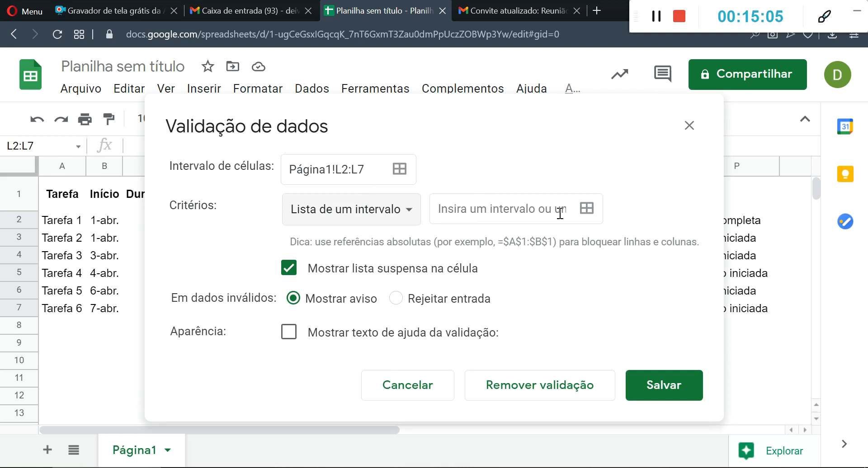
- Set P2:P7 as the source range of the validation list and save the rule
click(587, 210)
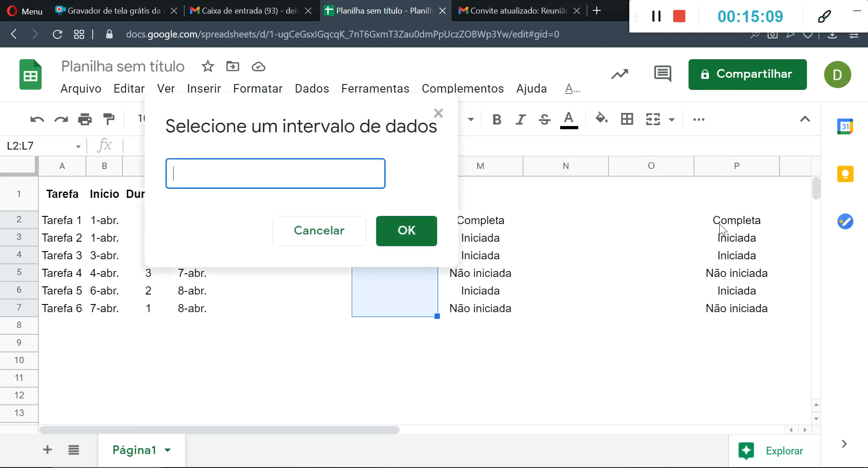
drag(723, 226, 708, 315)
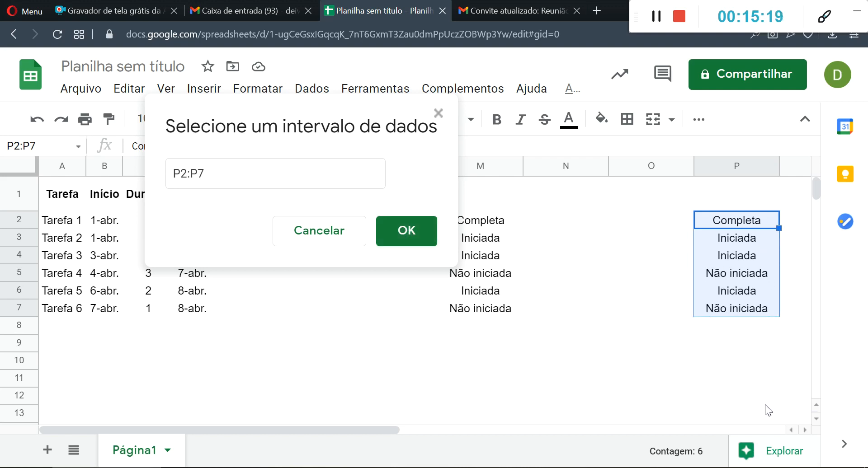
click(413, 233)
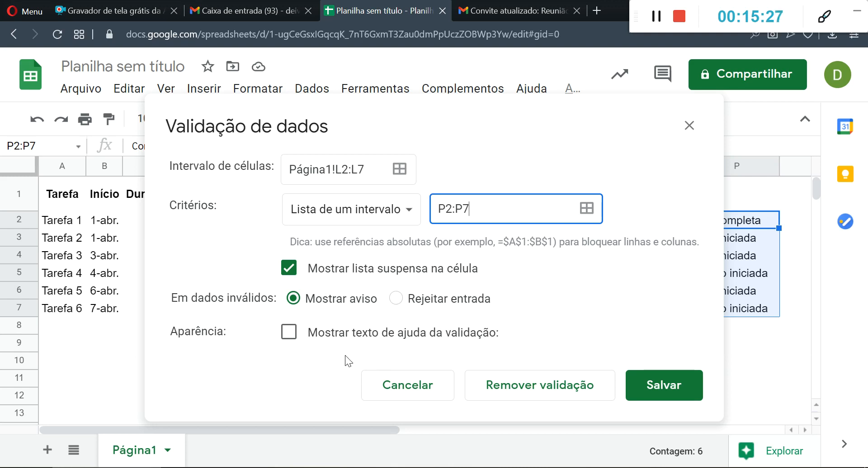
click(645, 391)
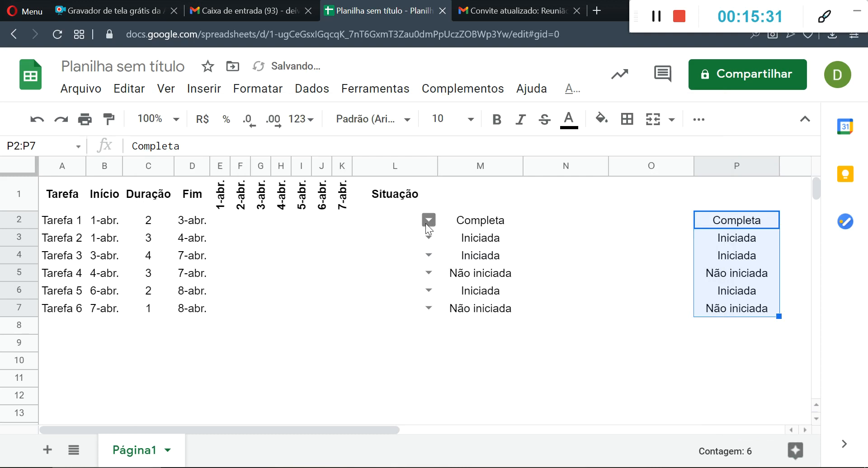
- Choose Completa from the dropdown list in L2 for Tarefa 1
click(428, 220)
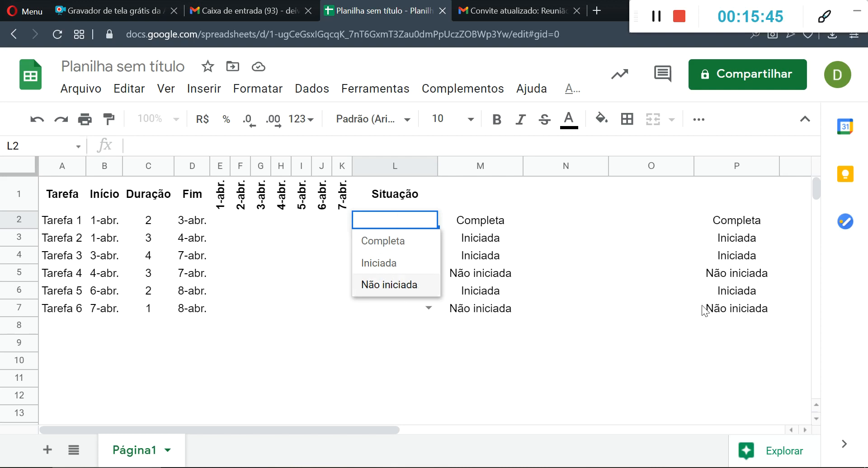
click(383, 241)
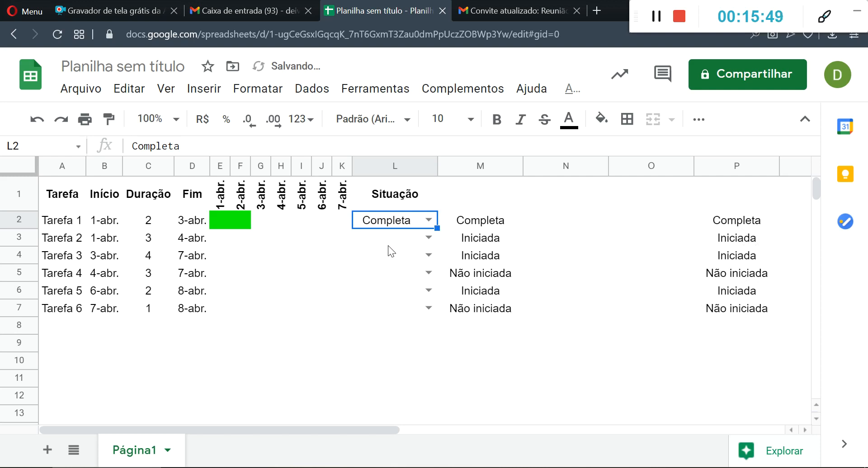
click(550, 346)
- Undo the Completa choice in L2 and the range-based data validation on L2:L7
click(399, 223)
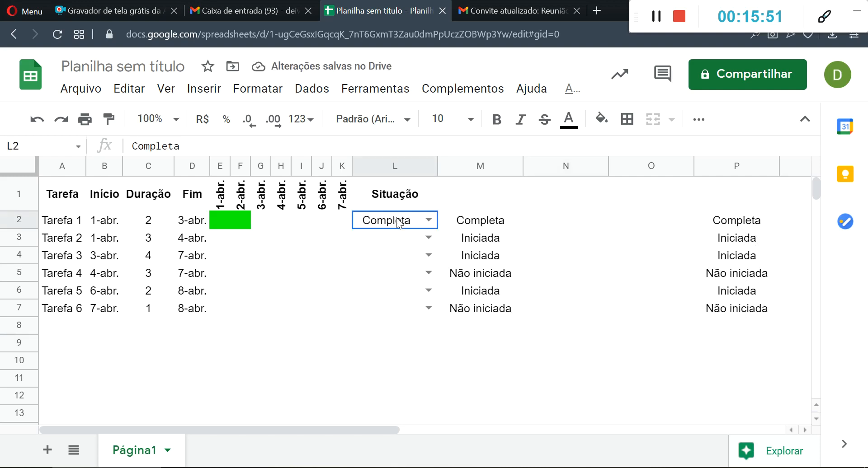
key(ctrl+z)
key(ctrl+z)
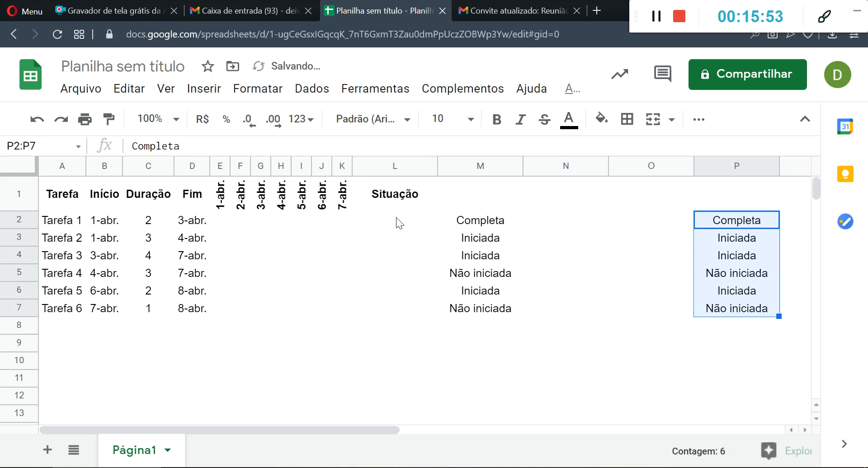
- Start a data validation rule for the Situação cells L2:L7 with Lista de itens as the criterion
drag(397, 219, 393, 305)
click(308, 92)
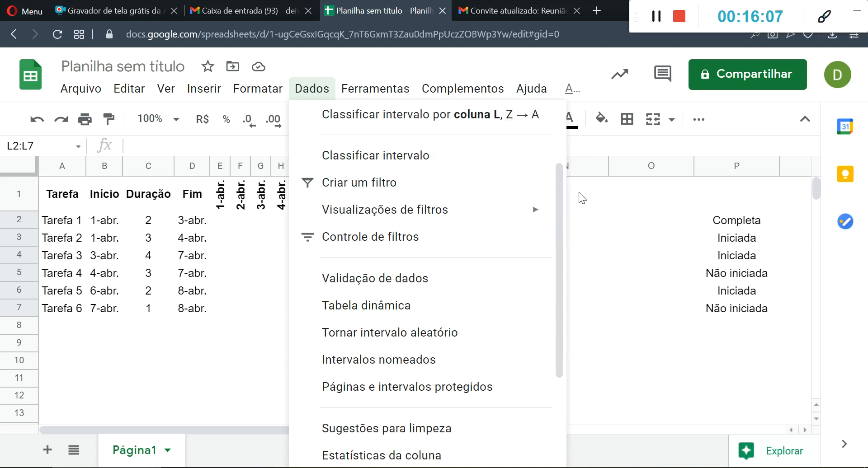
scroll(456, 286, down, 2)
scroll(452, 298, up, 3)
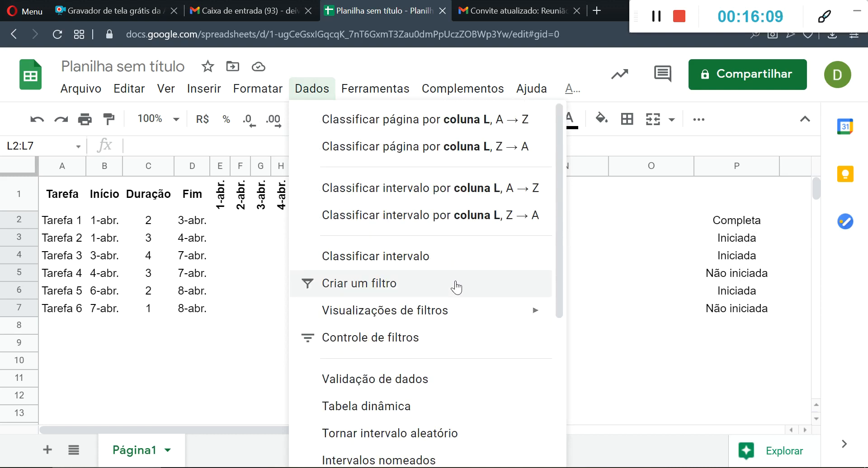
click(384, 379)
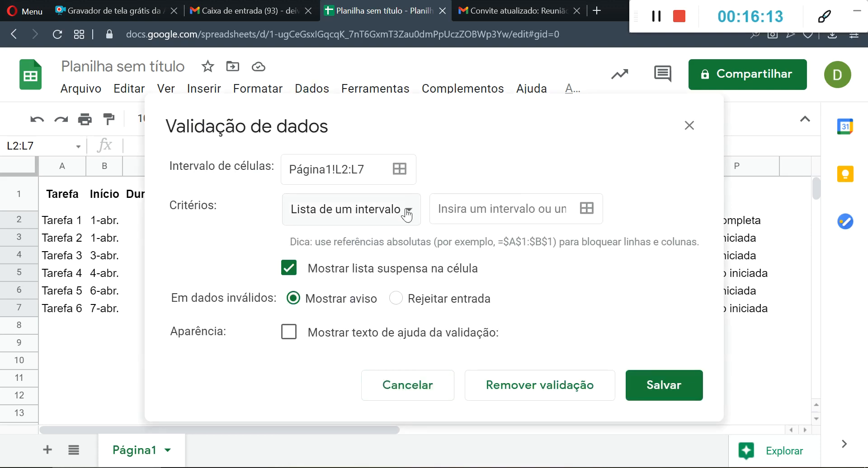
click(407, 215)
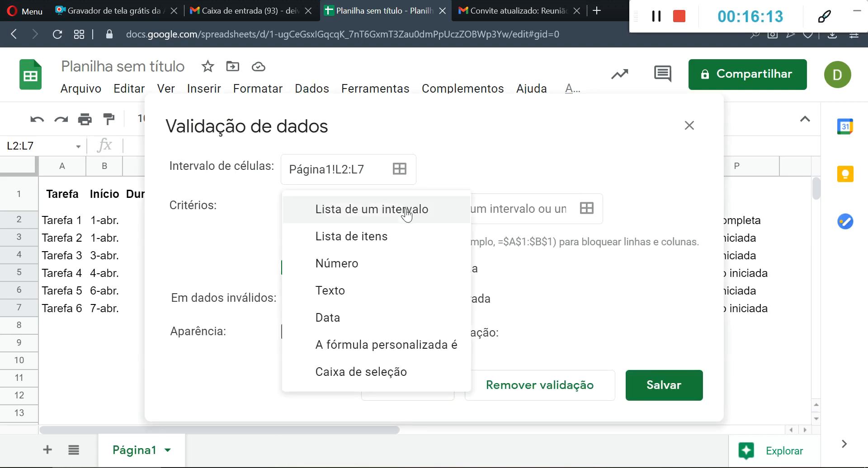
click(387, 244)
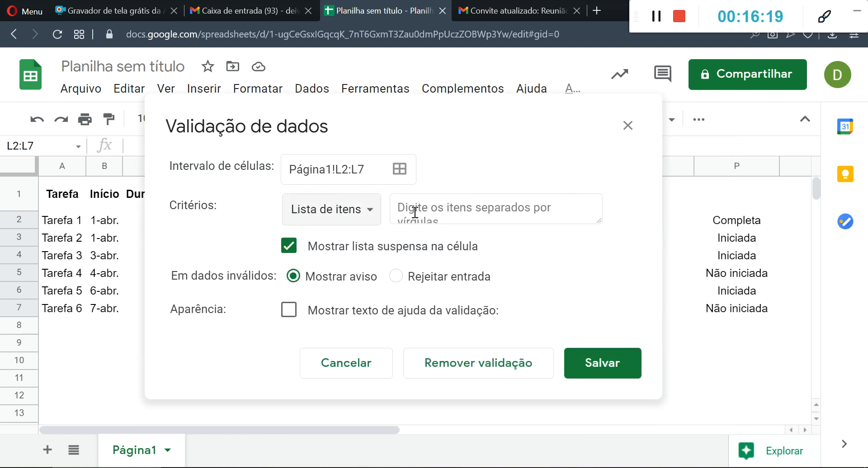
- Enter Completa, Iniciada, Não iniciada as the validation list items and save the rule
click(467, 211)
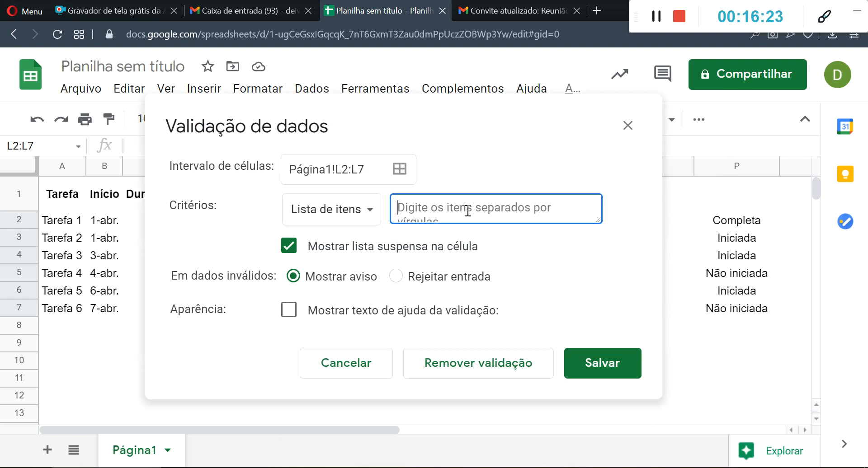
text(Completa, )
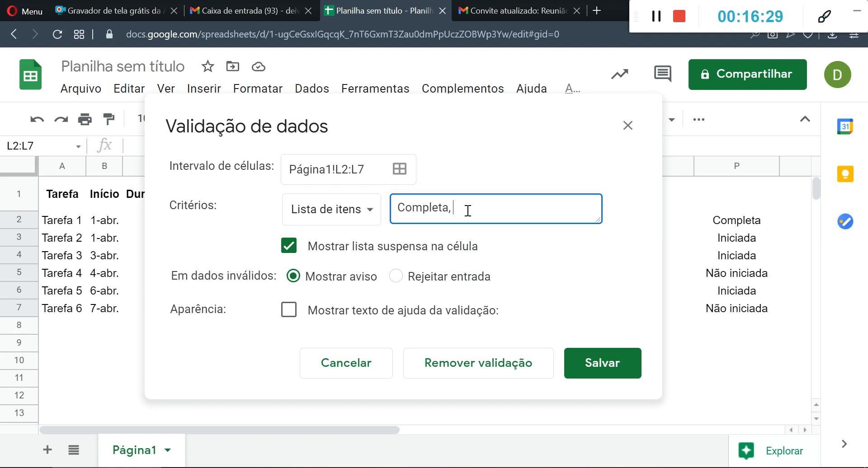
text(Iniciada, Não iniciada)
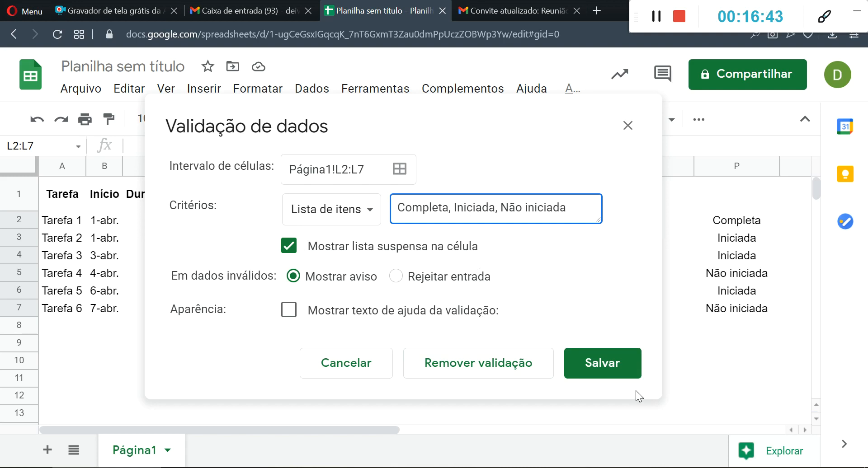
click(607, 375)
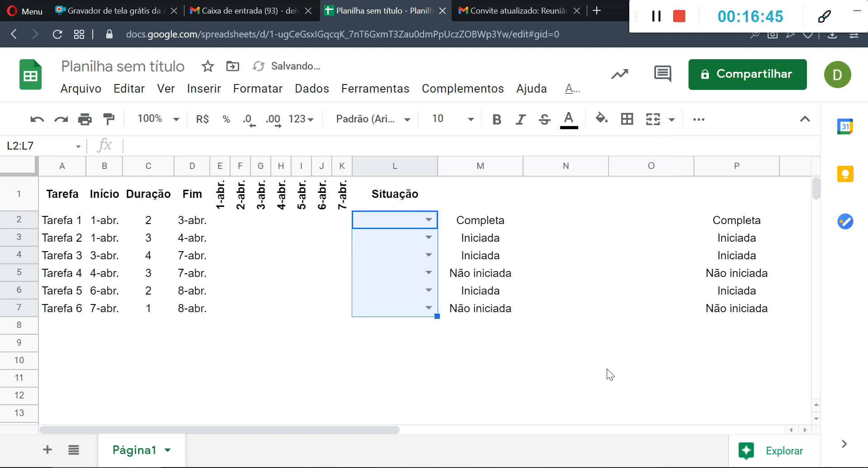
- Choose the Situação from the dropdowns: Completa for Tarefa 1, Iniciada for Tarefa 2 and Não iniciada for Tarefa 3
click(432, 217)
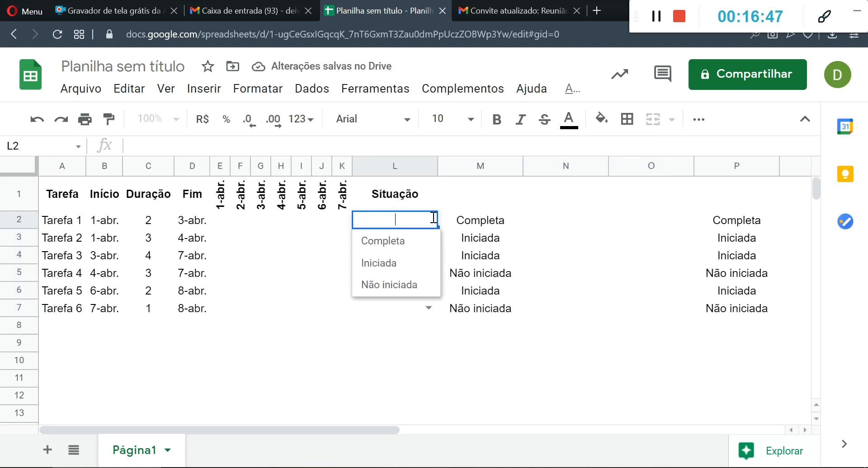
click(394, 241)
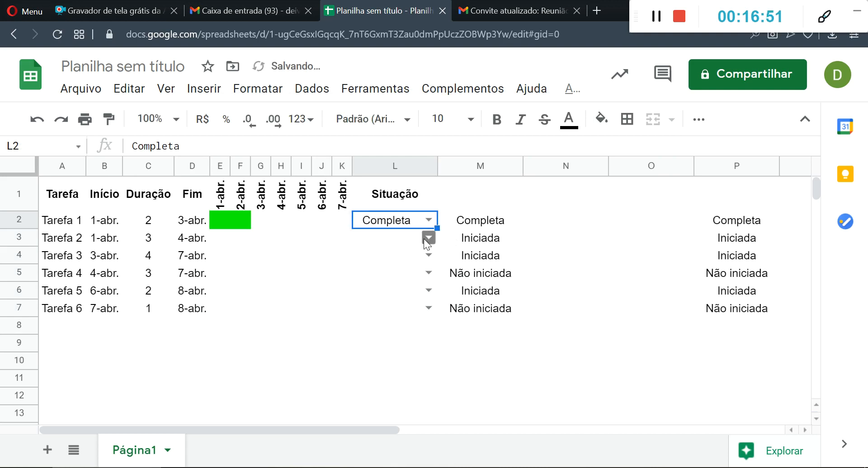
click(427, 240)
click(394, 282)
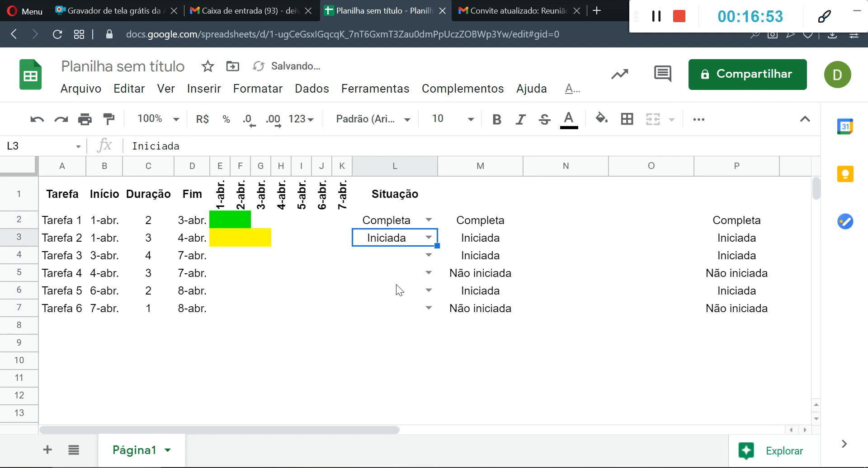
click(434, 256)
click(396, 318)
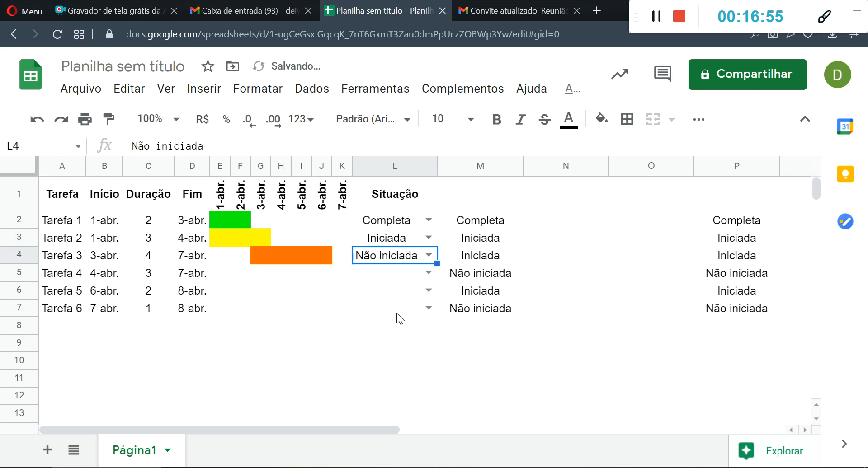
- Set the Situação dropdowns to Completa for Tarefa 4 and Tarefa 5, and to Iniciada for Tarefa 6
click(429, 273)
click(415, 293)
click(427, 291)
click(408, 317)
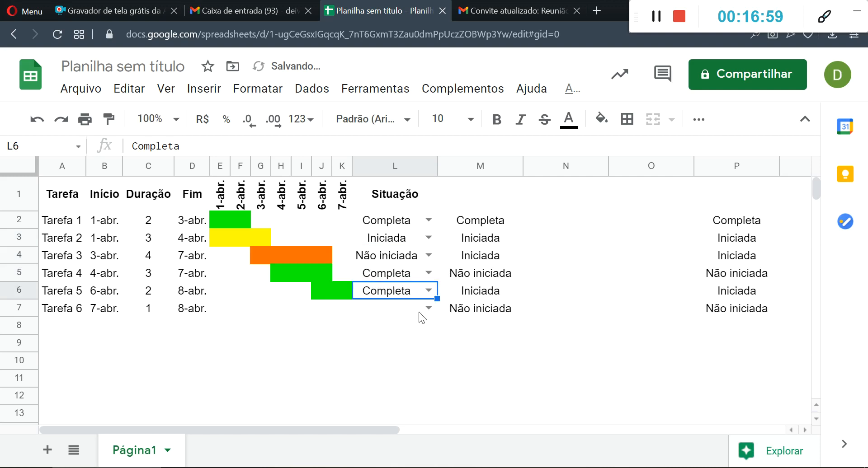
click(432, 306)
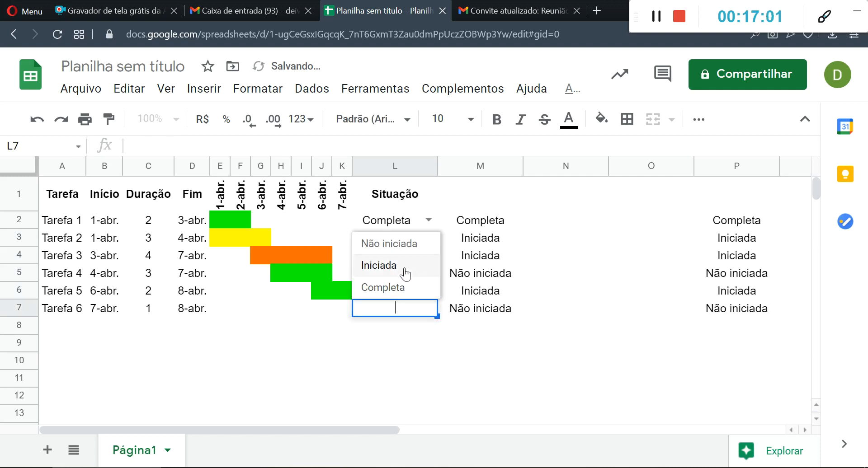
click(406, 271)
click(403, 345)
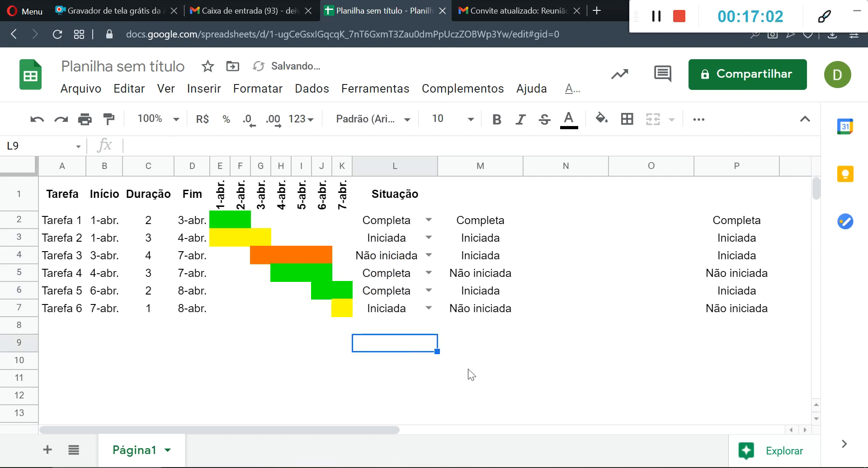